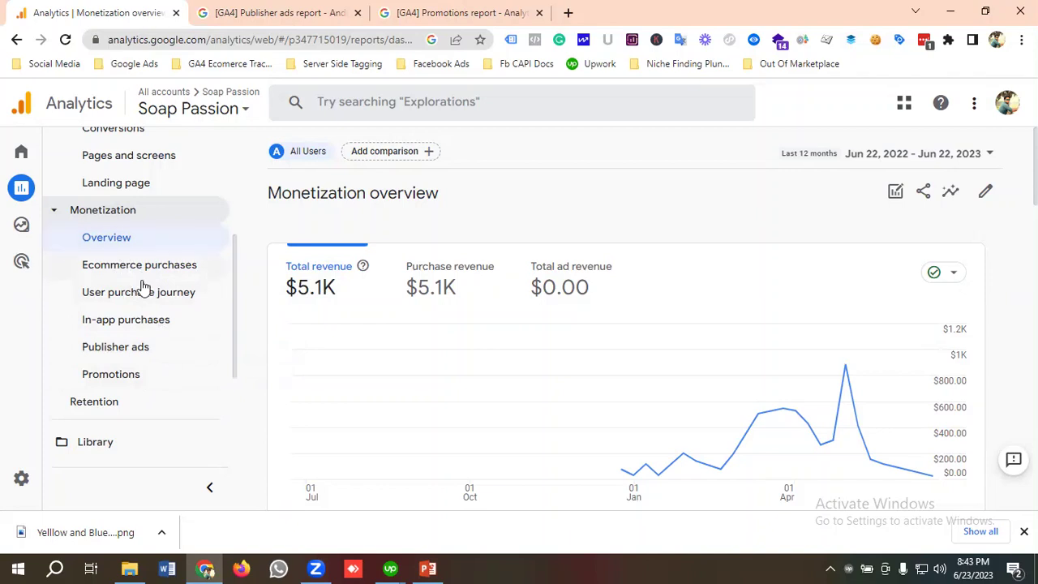
Open the Monetization overview report and check its date range presets, leaving Last 12 months selected.
click(118, 247)
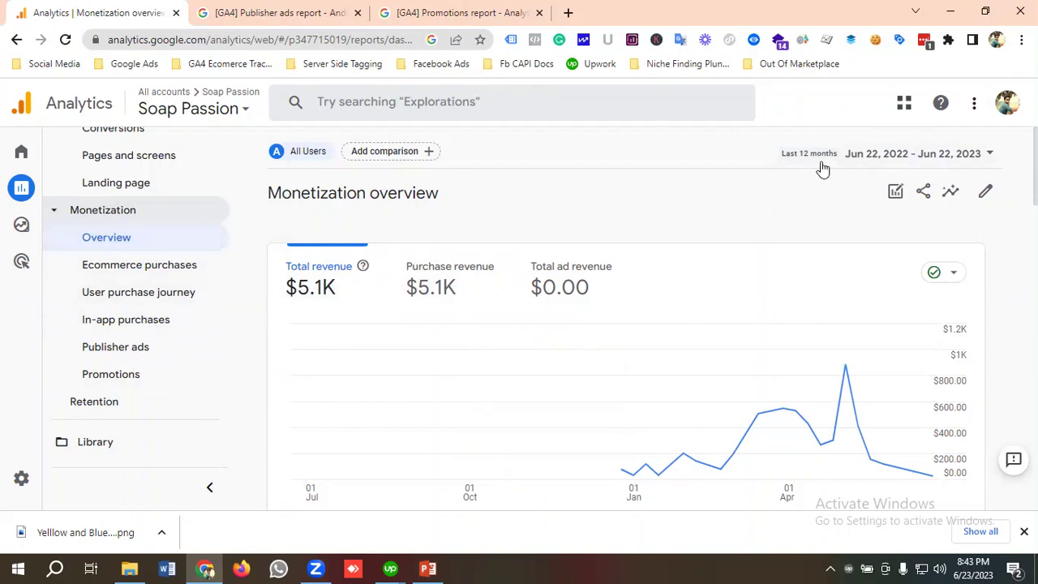
click(861, 160)
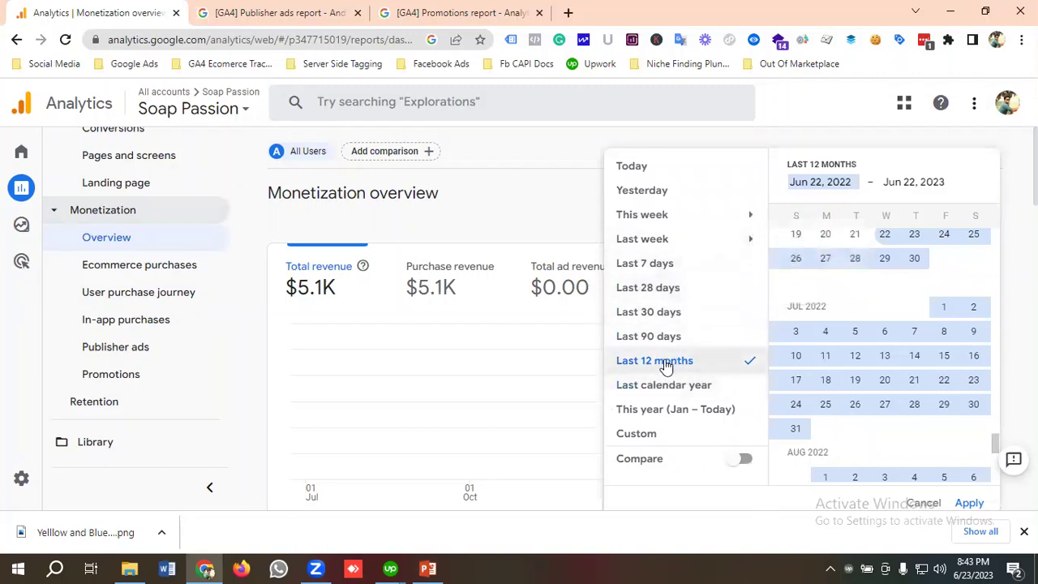
click(541, 197)
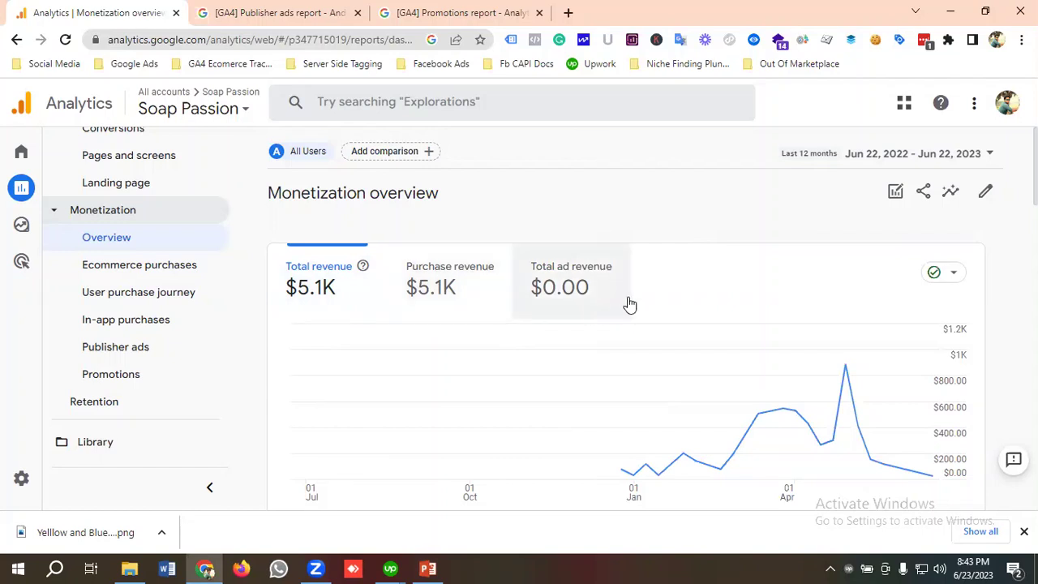
Examine the purchasers, average purchase revenue per user and items purchased by item name cards in the Monetization overview.
scroll(690, 308, down, 1)
scroll(621, 260, down, 4)
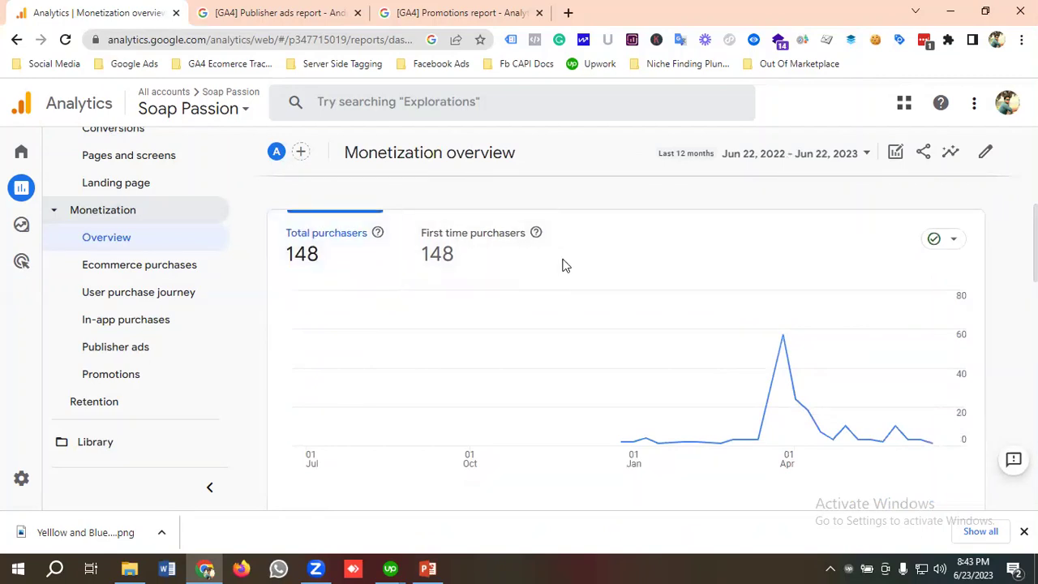
scroll(683, 270, down, 1)
scroll(620, 246, down, 5)
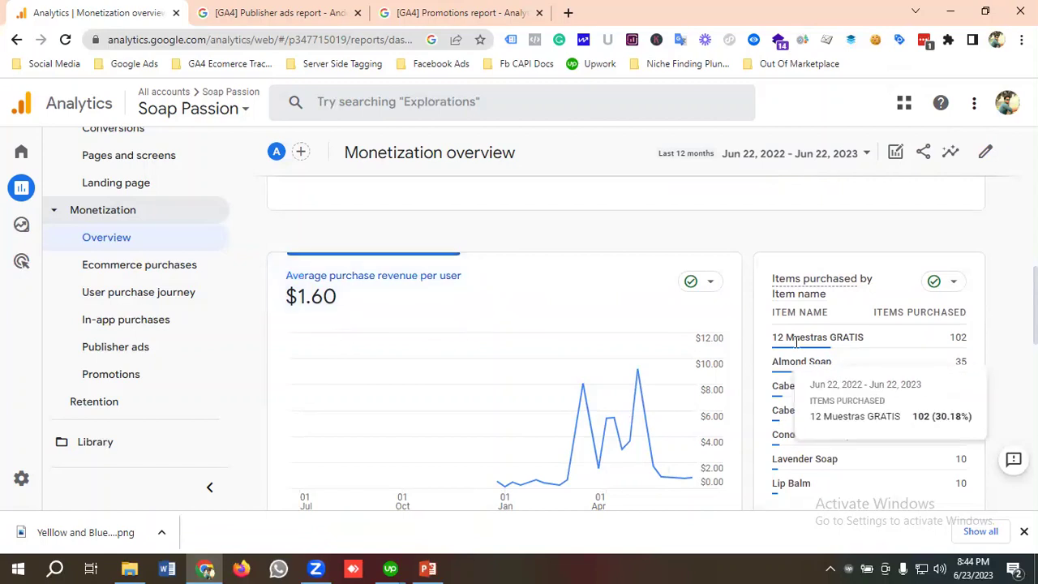
scroll(811, 348, down, 1)
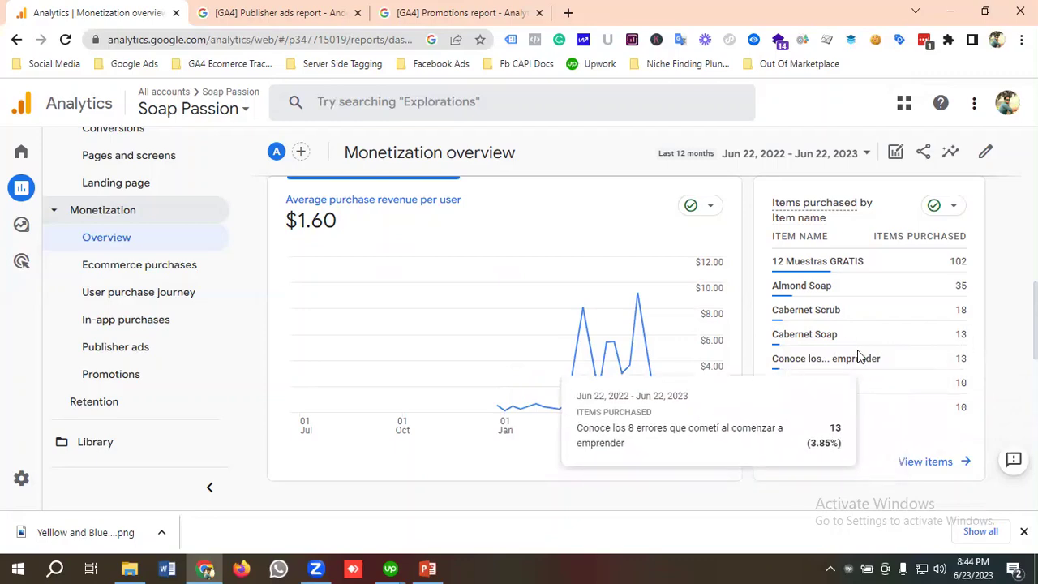
scroll(860, 354, down, 1)
scroll(883, 349, up, 1)
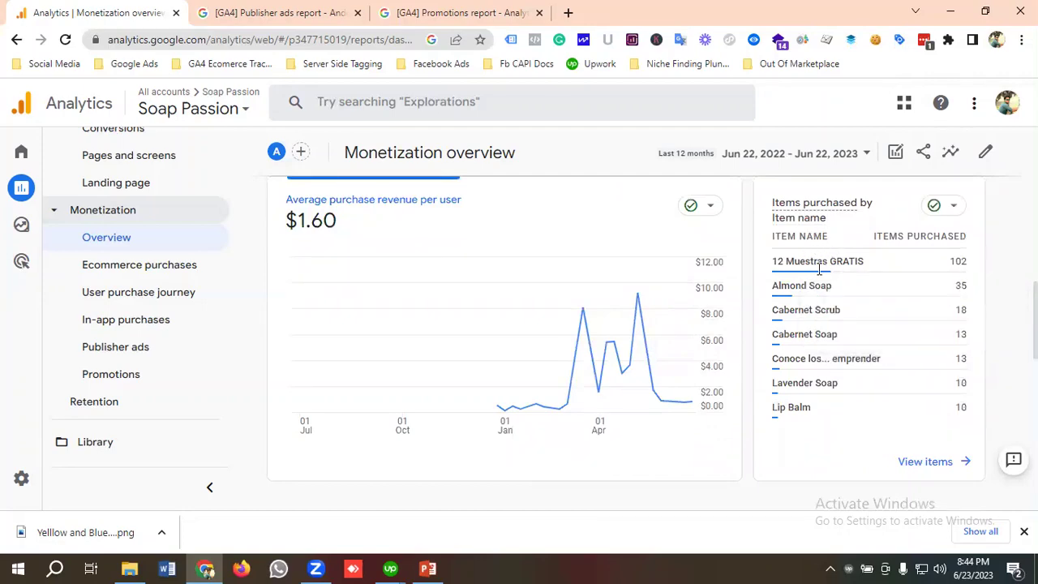
Examine the item list, promotion and order coupon cards, plus the in-app product revenue and publisher ad impressions cards.
scroll(818, 270, down, 4)
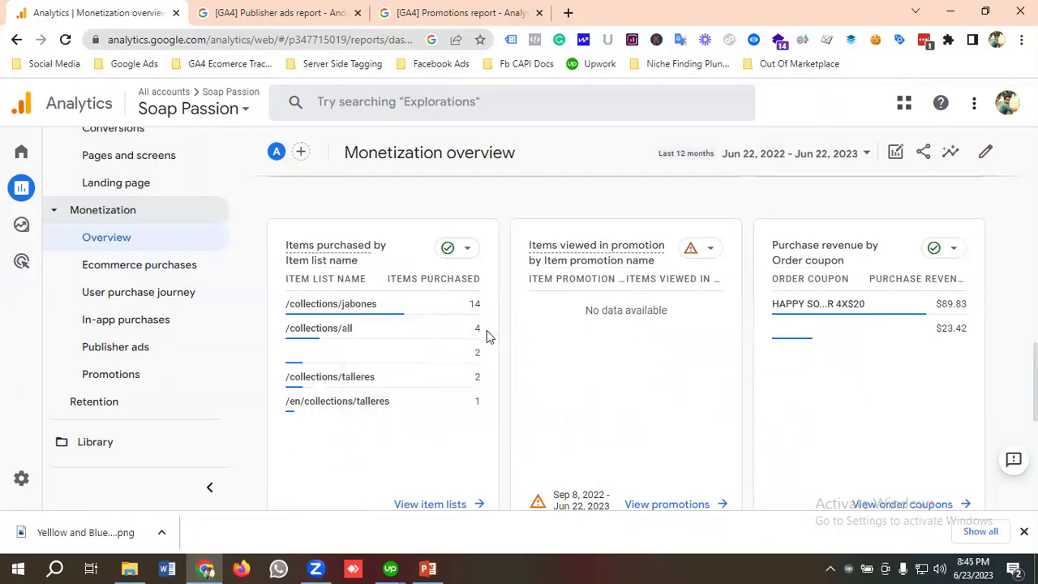
scroll(487, 337, down, 1)
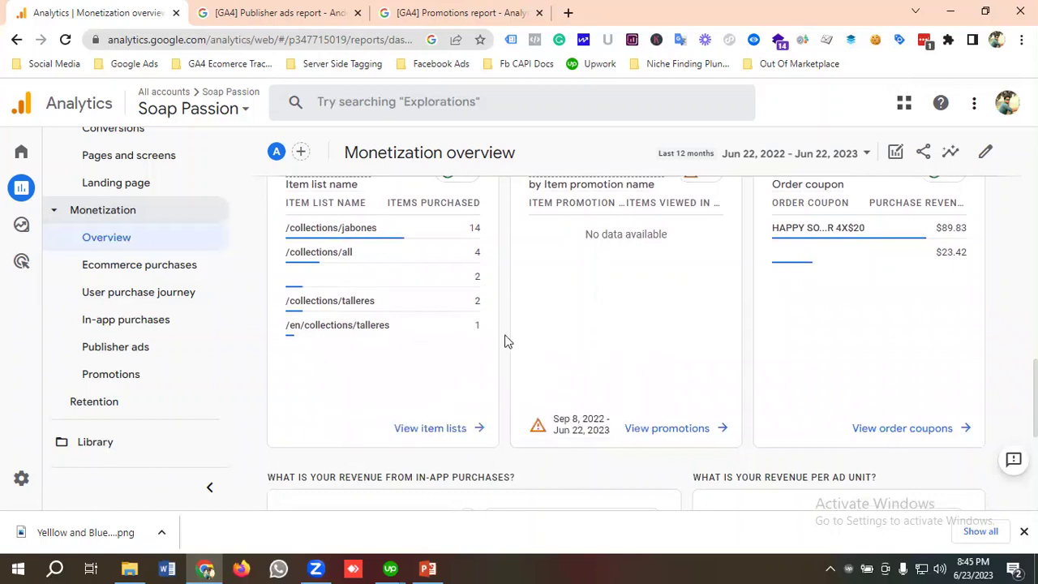
scroll(524, 345, up, 1)
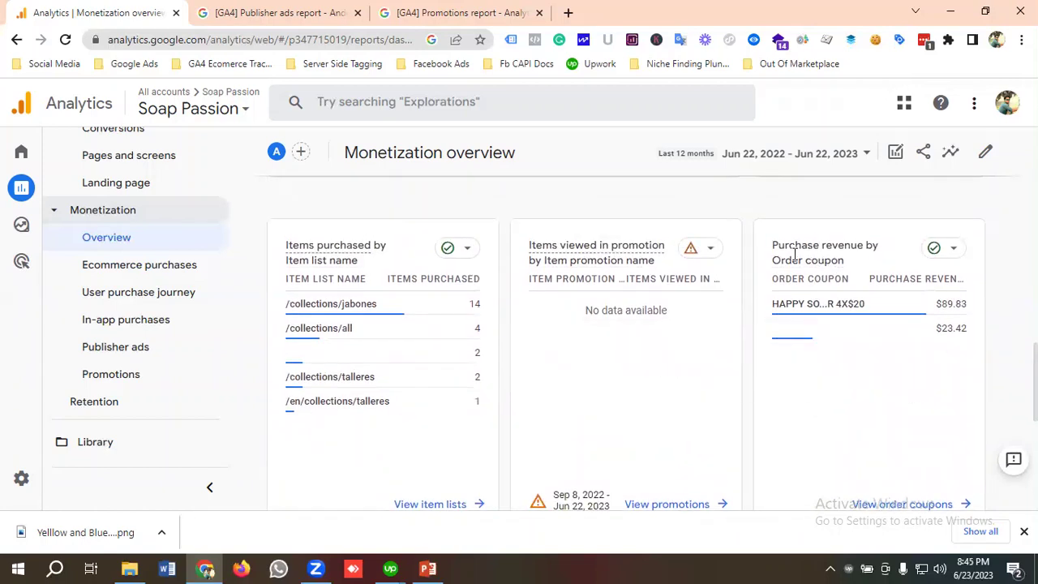
mouse_move(795, 258)
mouse_move(781, 361)
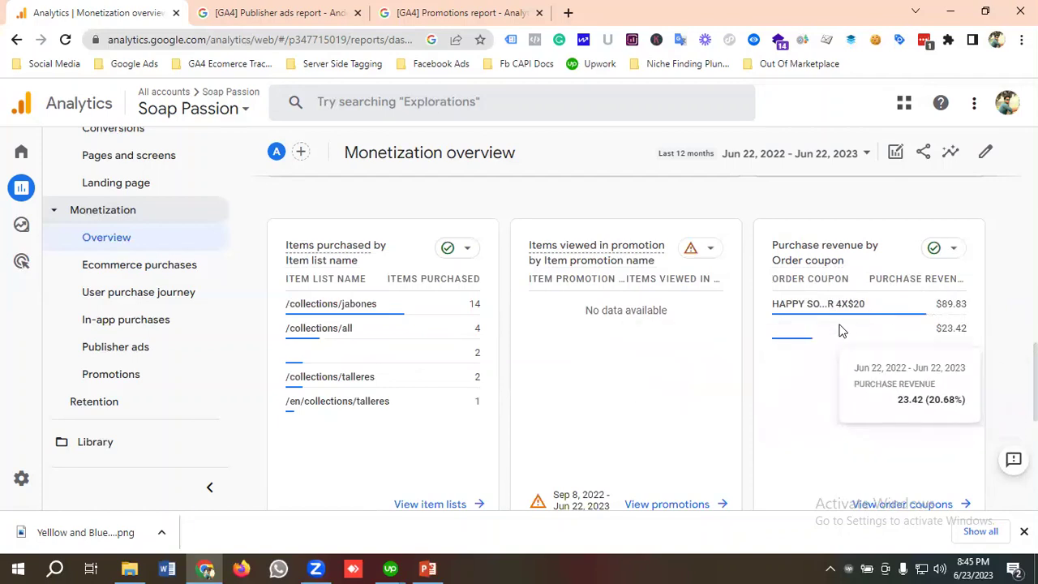
mouse_move(906, 317)
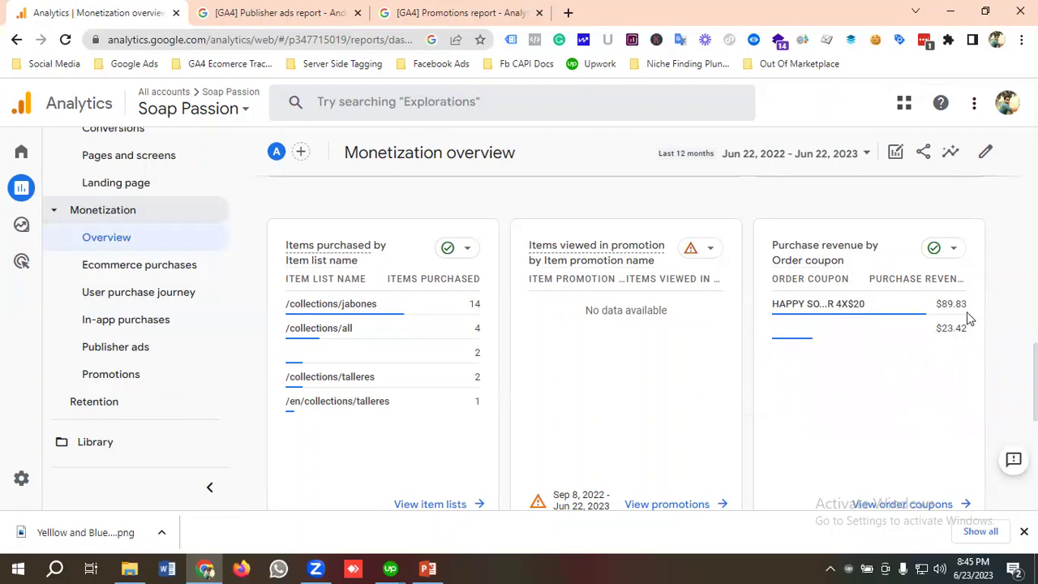
scroll(517, 329, down, 4)
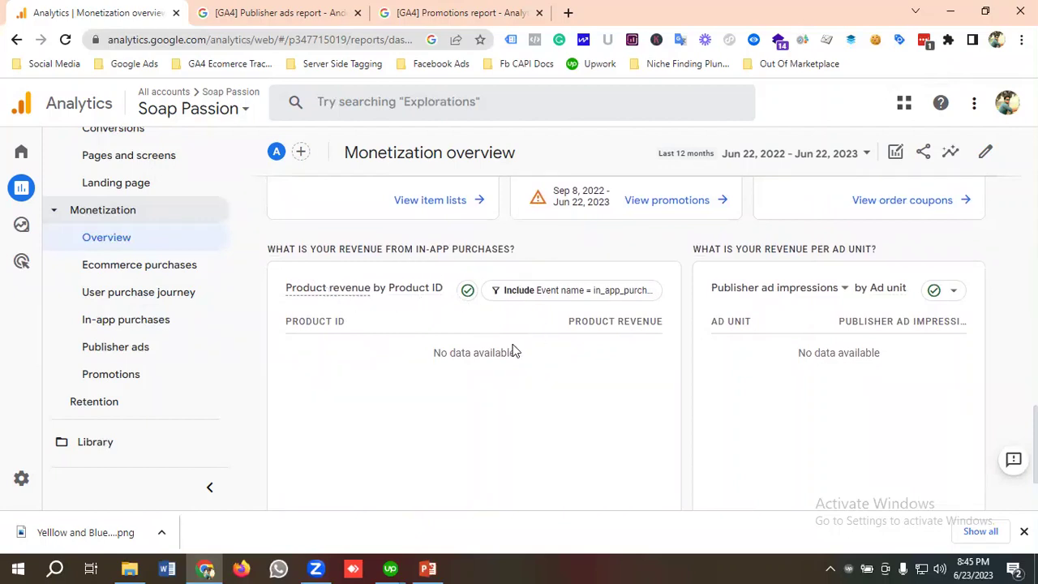
scroll(486, 348, down, 1)
scroll(413, 327, up, 1)
scroll(891, 308, down, 2)
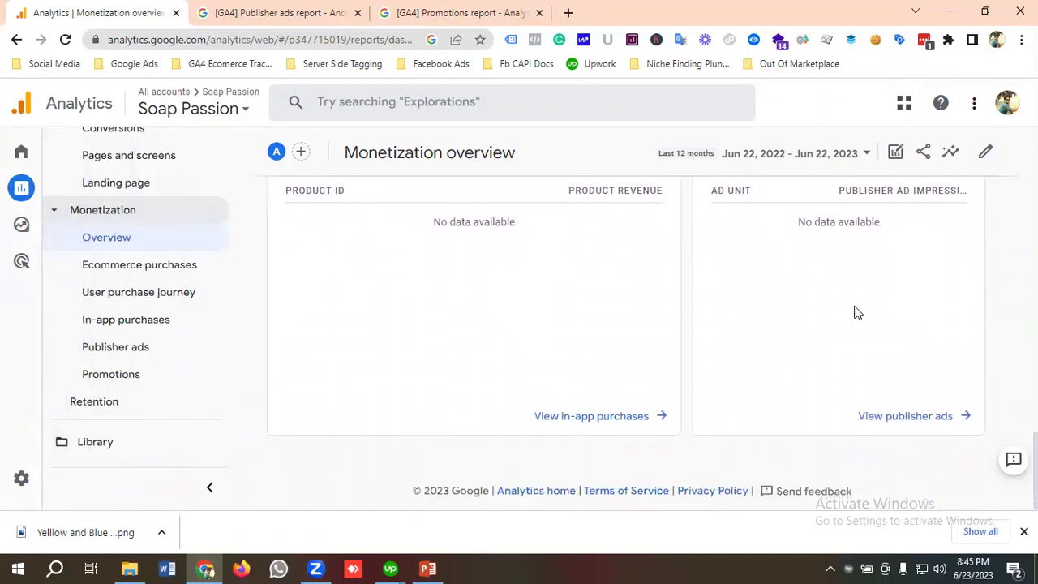
scroll(852, 310, up, 1)
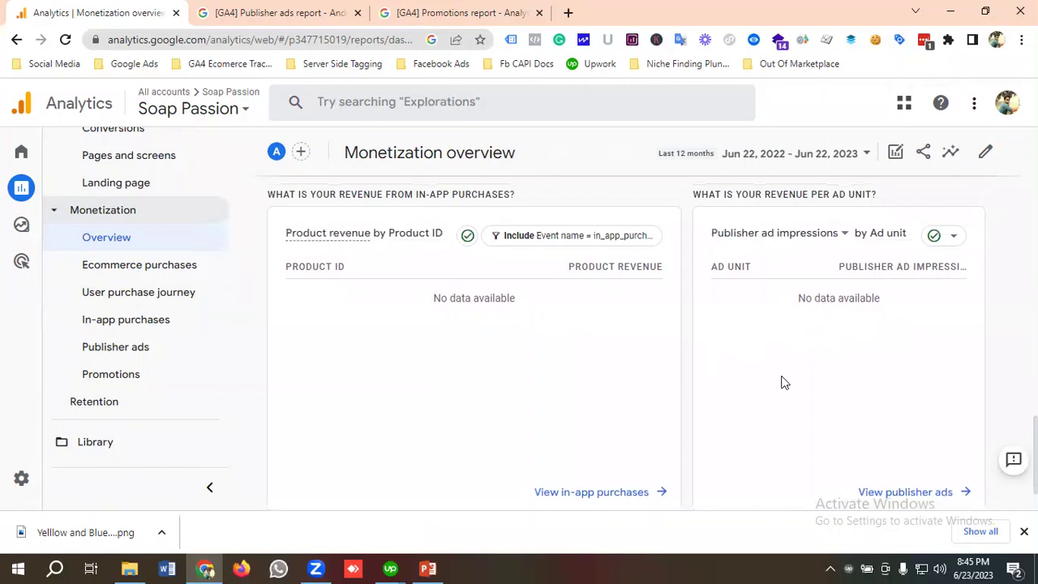
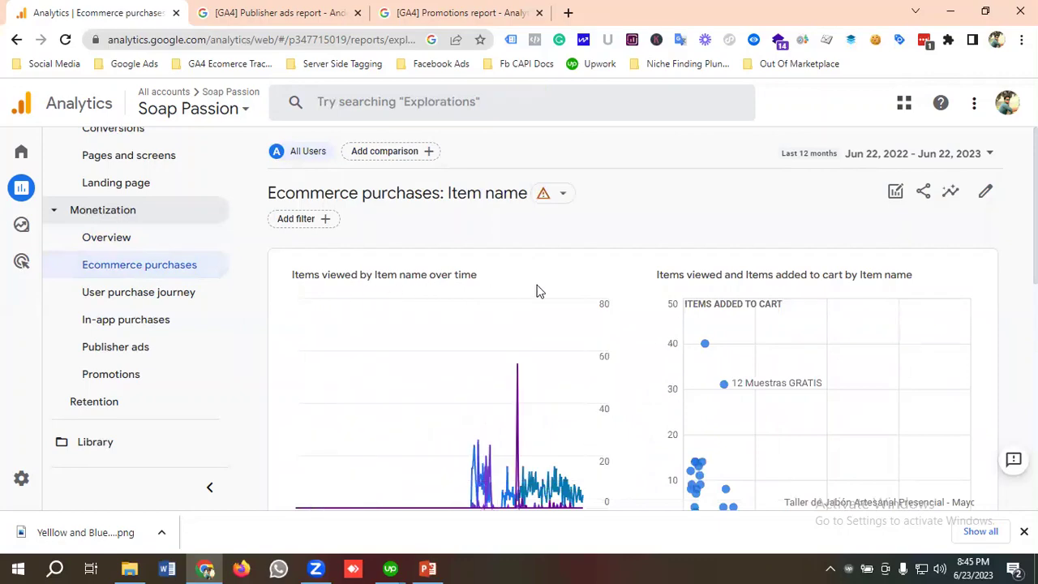
Sort the item table in the Ecommerce purchases report by Item revenue in descending order.
scroll(526, 290, down, 5)
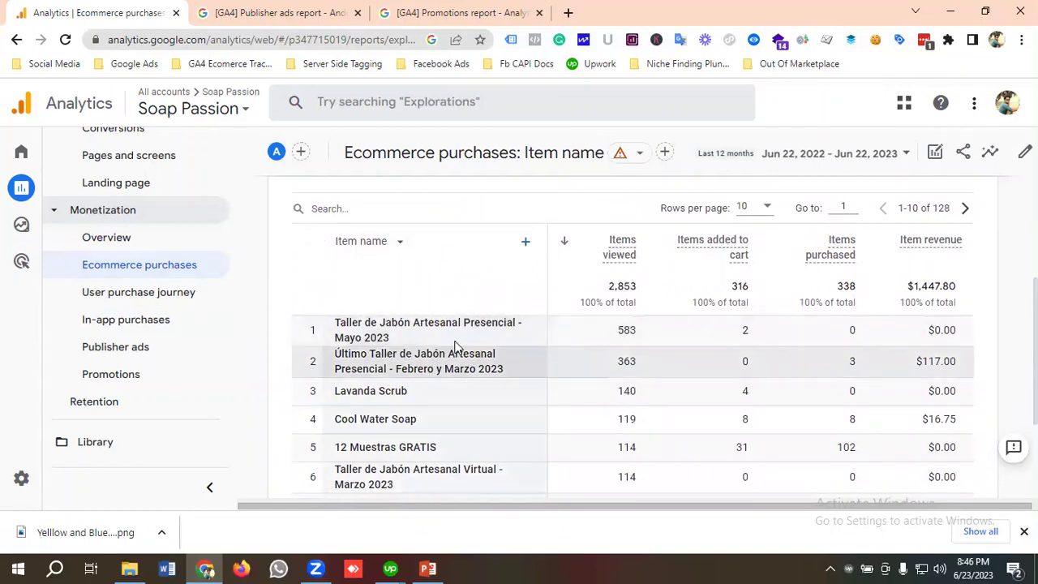
scroll(614, 331, up, 1)
scroll(641, 308, down, 1)
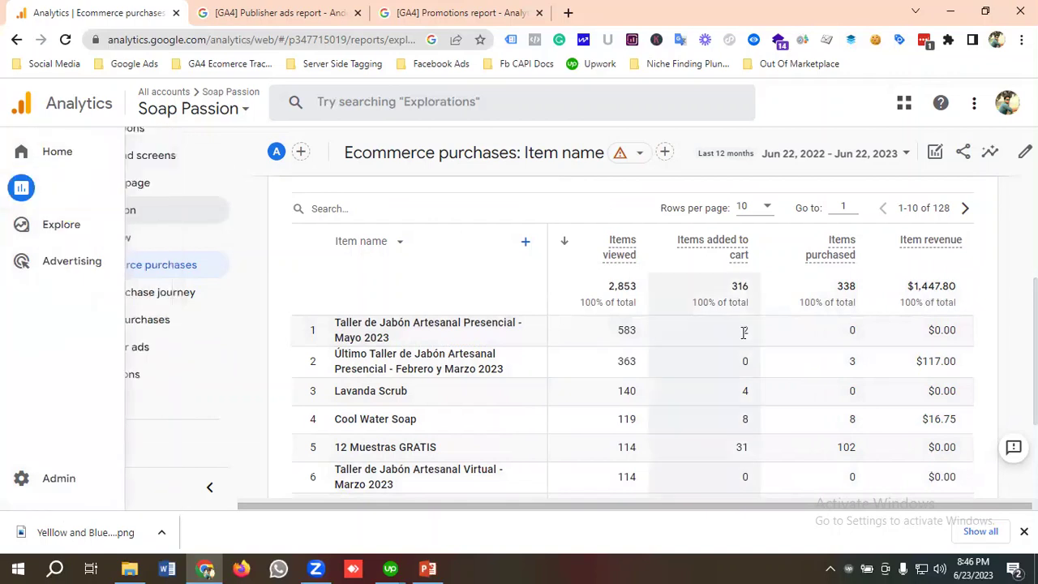
click(891, 246)
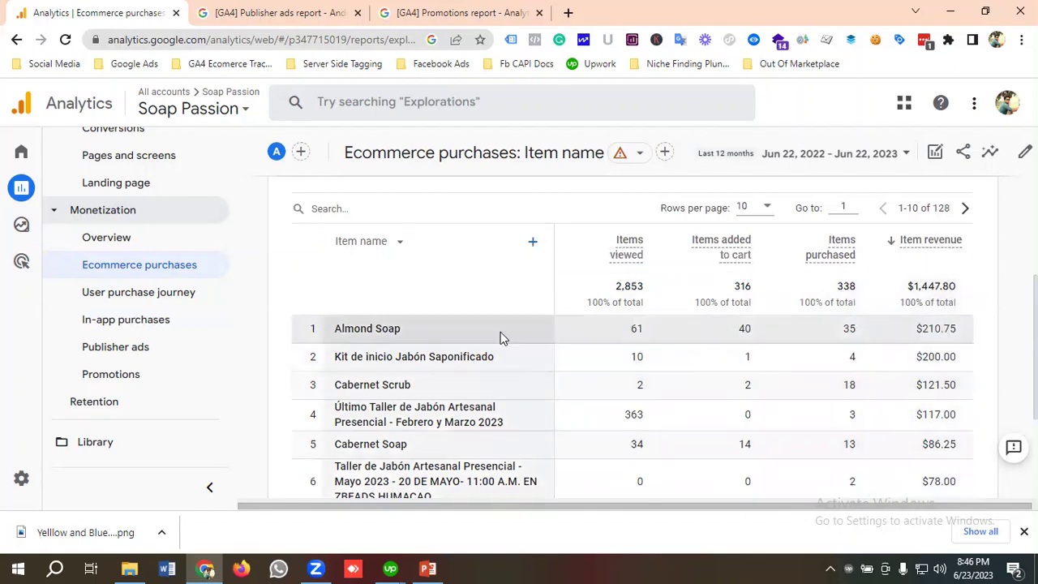
Examine the sorted items' views, cart additions, purchases and revenue across the ten listed rows.
scroll(507, 335, down, 1)
scroll(429, 324, up, 1)
scroll(429, 344, down, 2)
scroll(453, 357, up, 2)
scroll(539, 319, down, 1)
scroll(539, 318, up, 1)
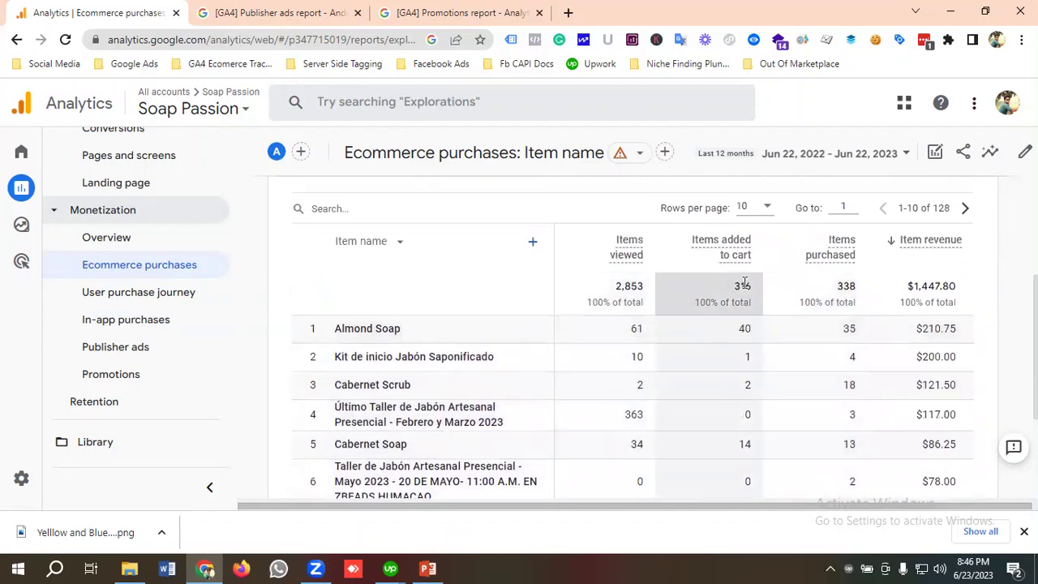
scroll(774, 307, down, 1)
scroll(871, 331, up, 1)
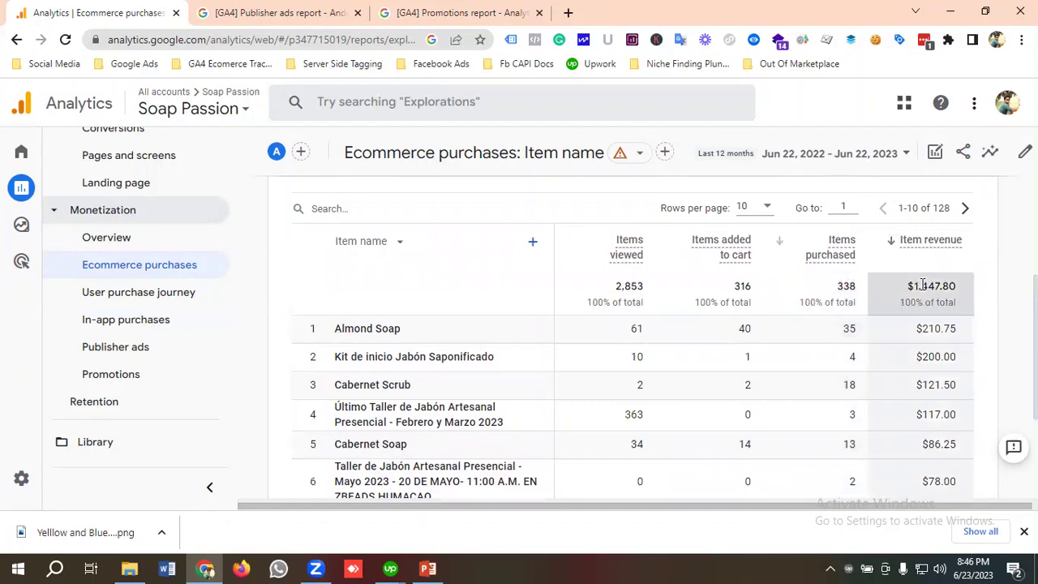
scroll(802, 308, down, 4)
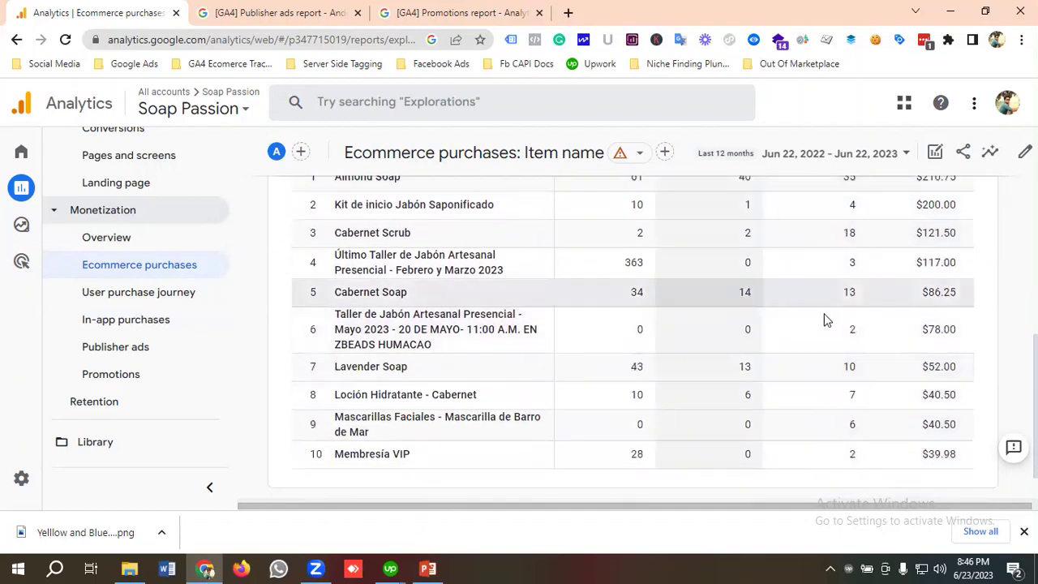
scroll(528, 309, up, 3)
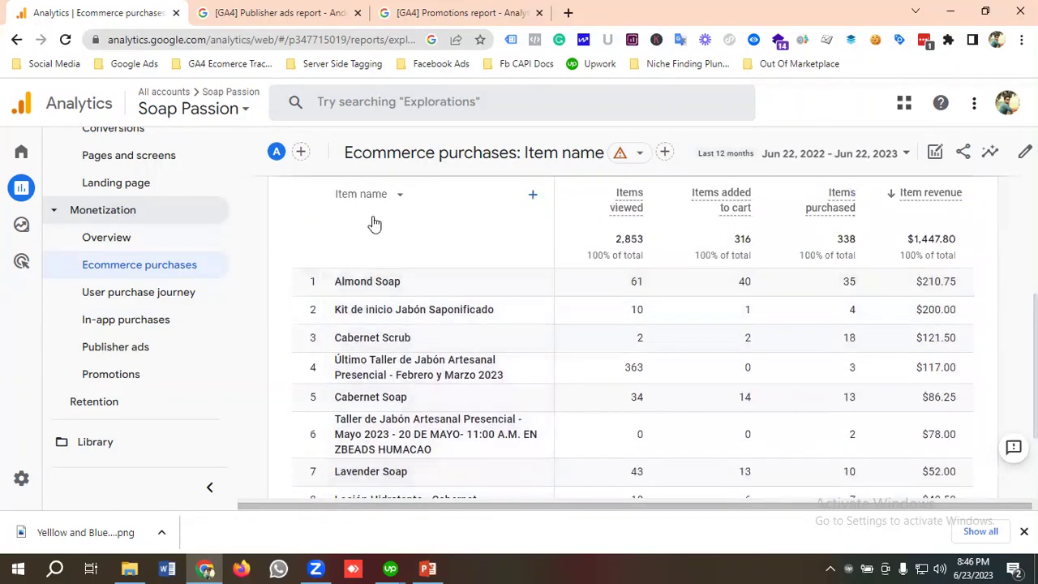
Switch the Ecommerce purchases table's primary dimension to Item ID and return it to Item name.
scroll(382, 300, up, 1)
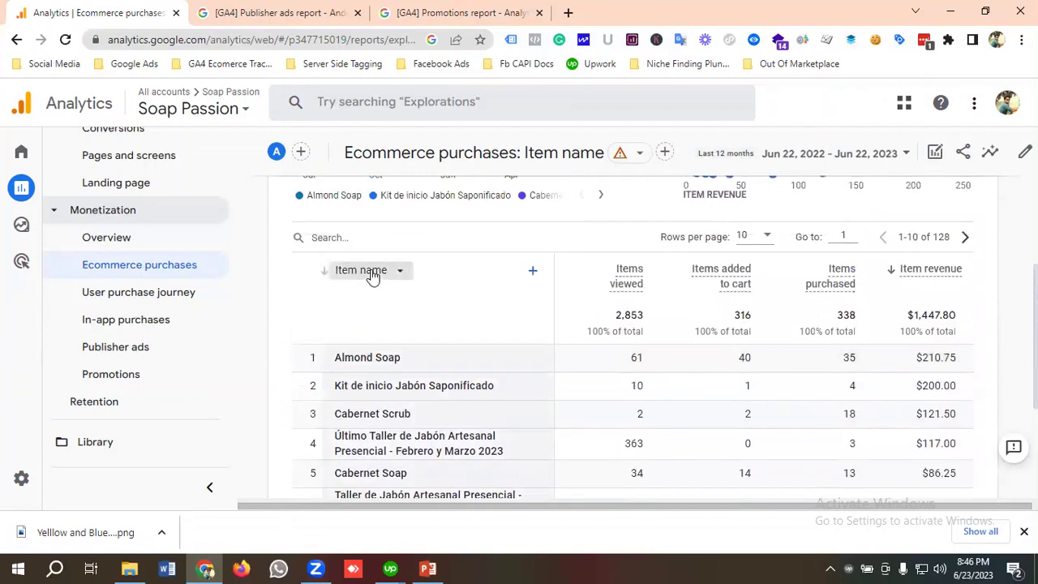
click(363, 271)
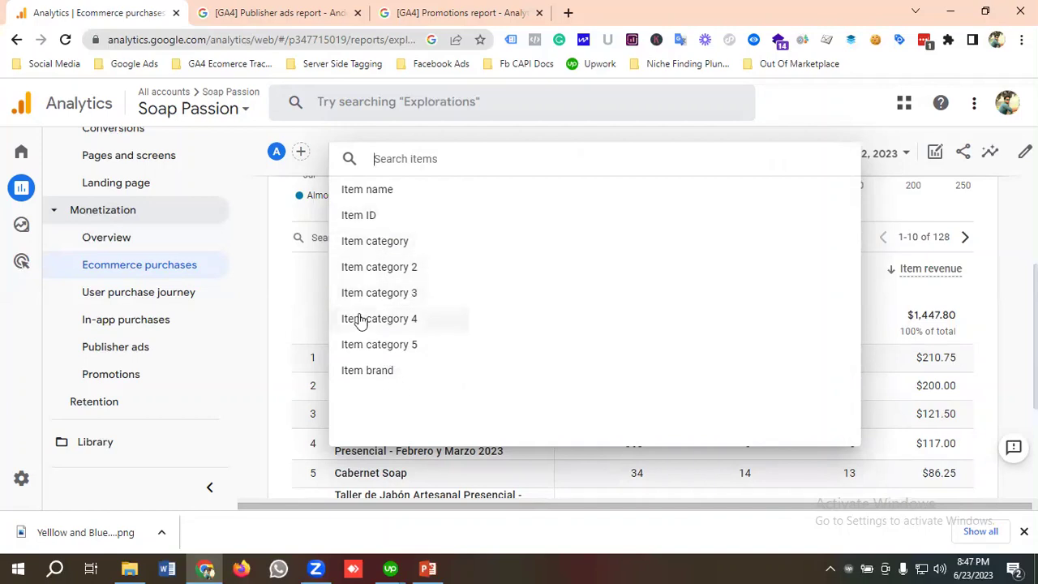
click(358, 215)
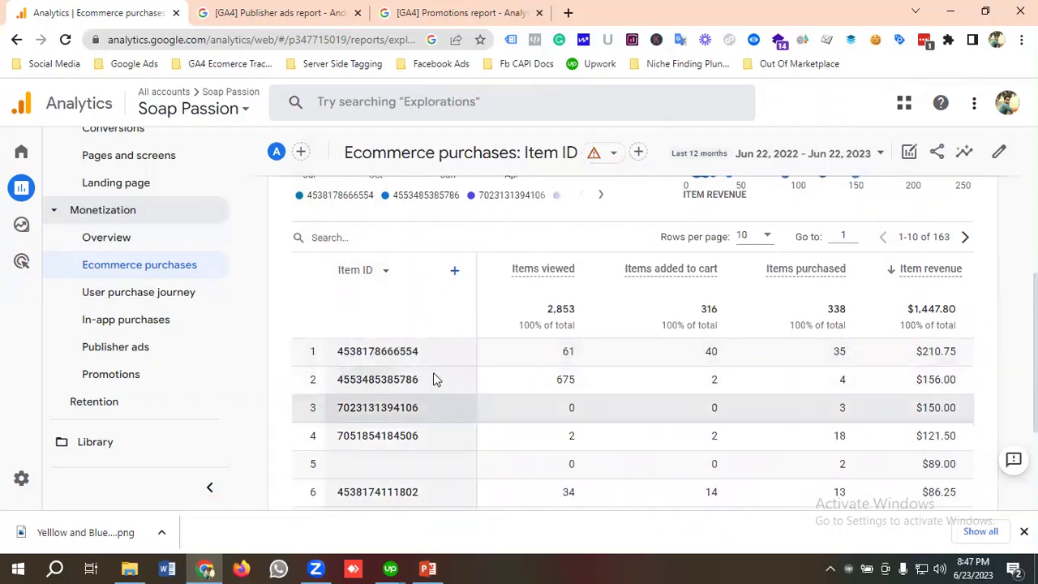
scroll(405, 365, down, 1)
scroll(404, 362, up, 1)
click(387, 353)
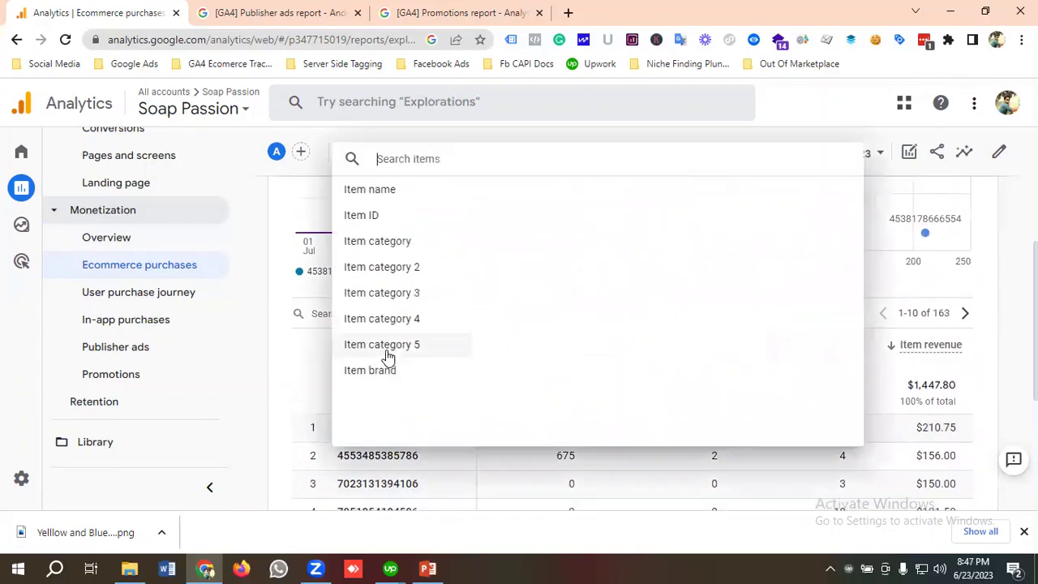
click(378, 195)
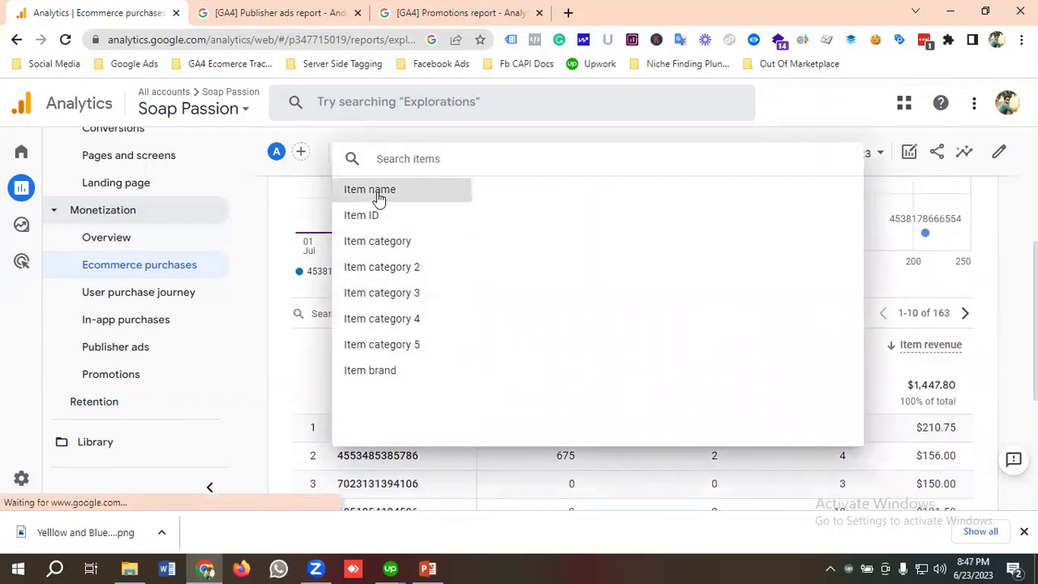
Add the geography dimension Country as a secondary dimension to the item table and review the per-country rows.
scroll(421, 296, down, 1)
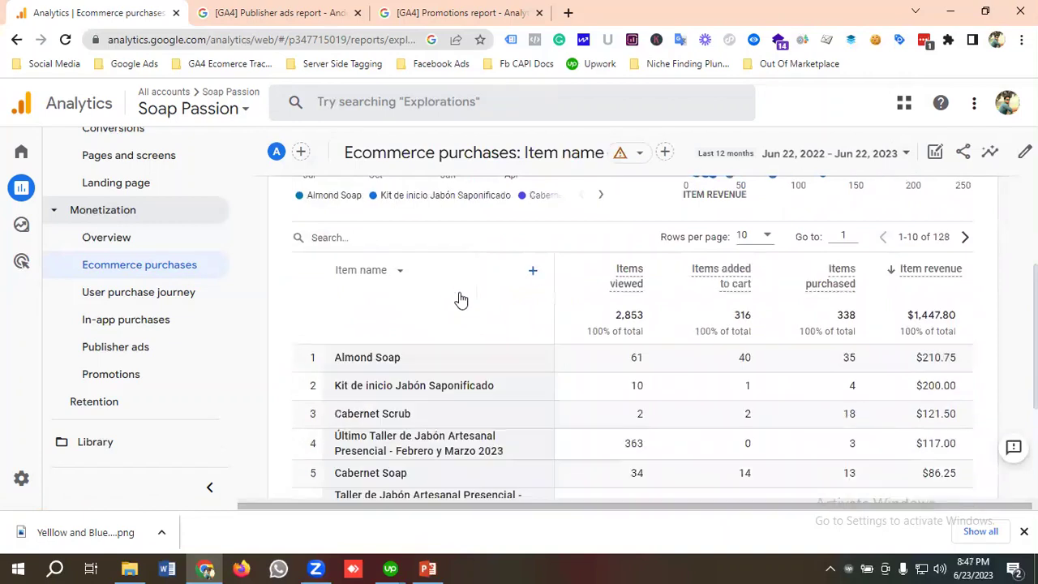
click(532, 272)
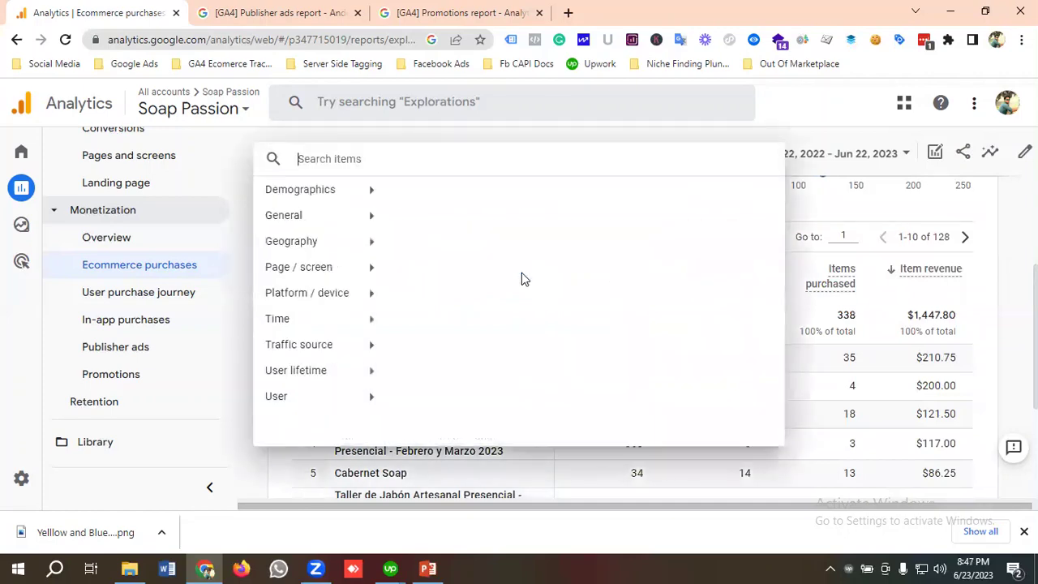
click(312, 242)
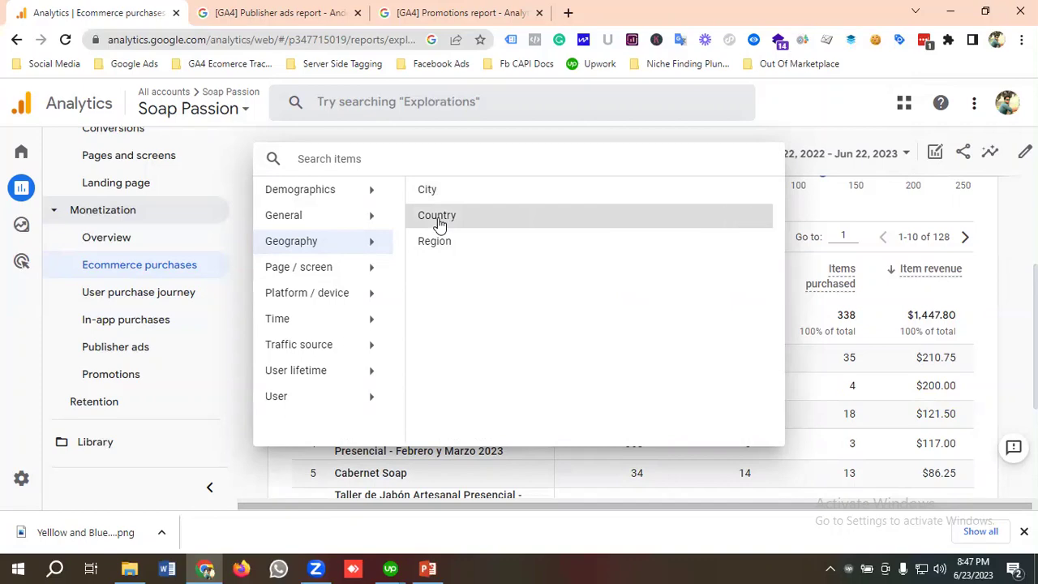
click(438, 220)
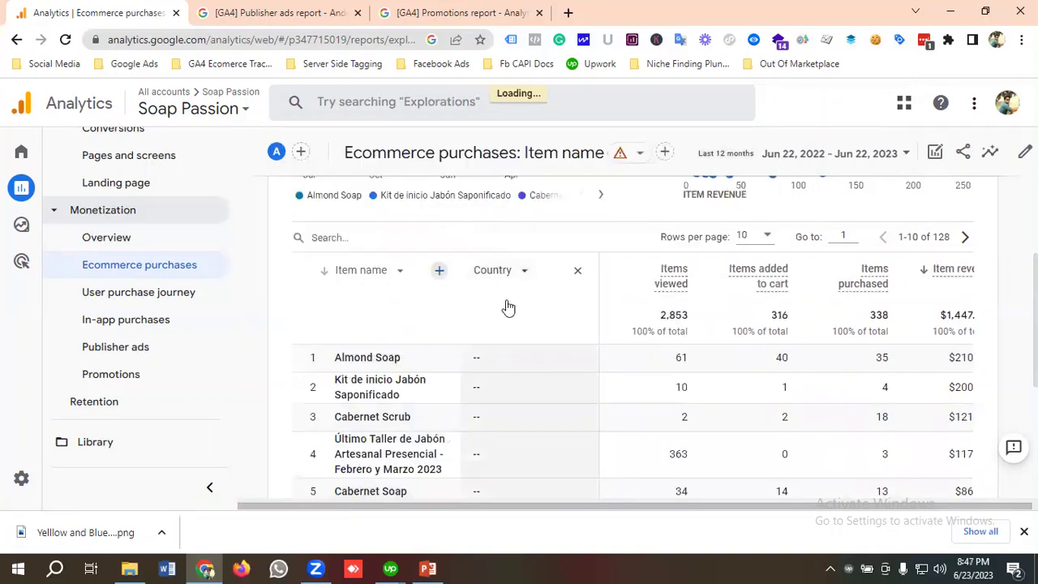
scroll(486, 312, down, 1)
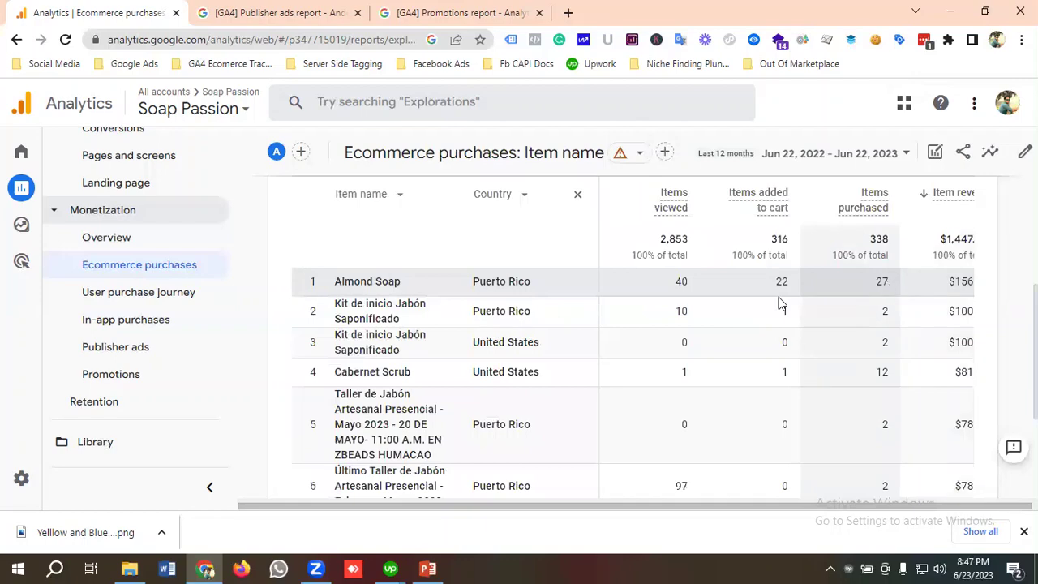
scroll(435, 276, down, 1)
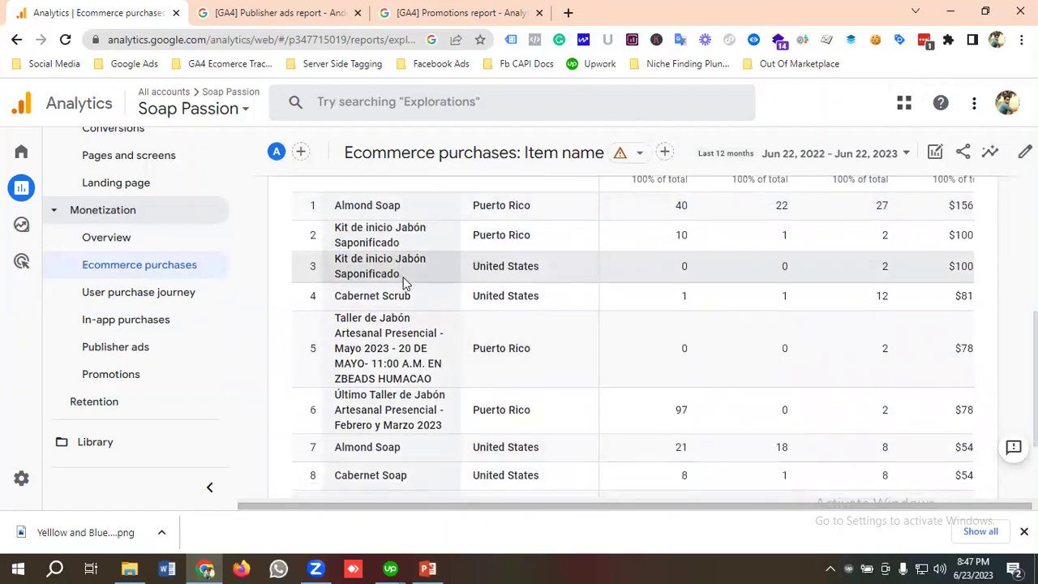
scroll(746, 285, up, 1)
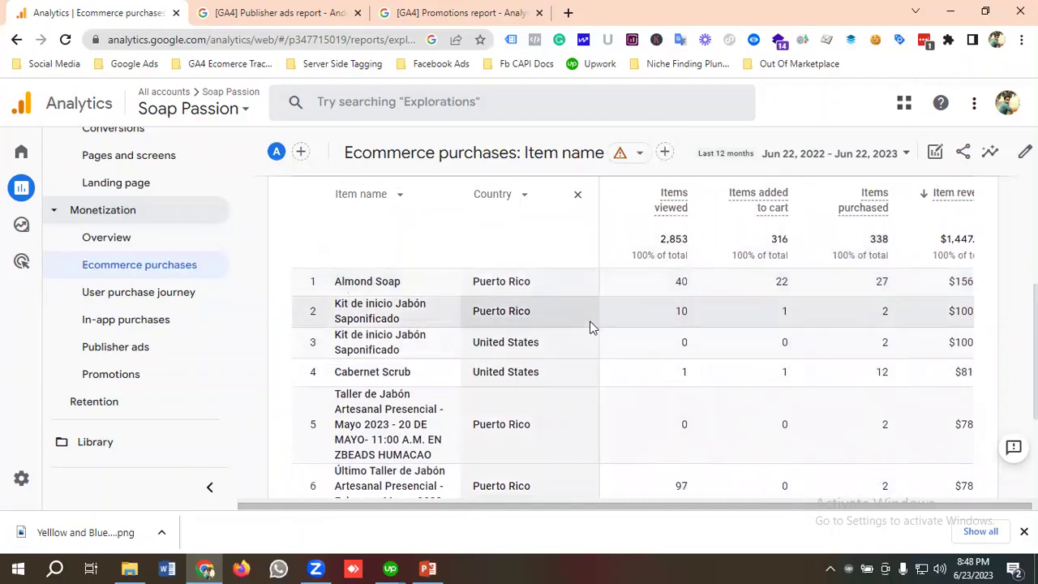
Examine the country split of the ten highest-revenue item rows in the Ecommerce purchases table.
scroll(559, 312, down, 1)
scroll(566, 318, down, 1)
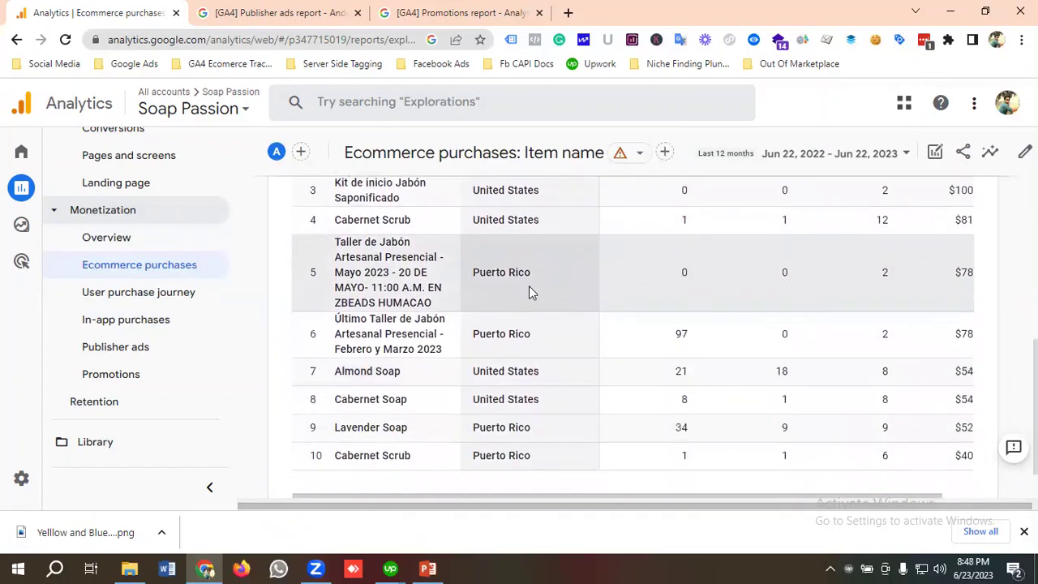
scroll(586, 337, down, 1)
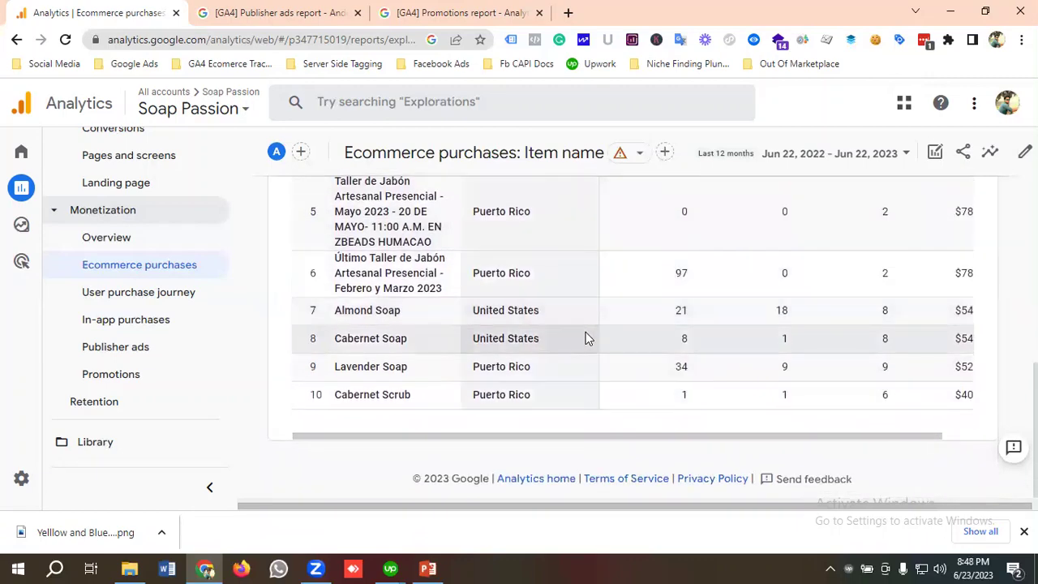
scroll(591, 338, up, 4)
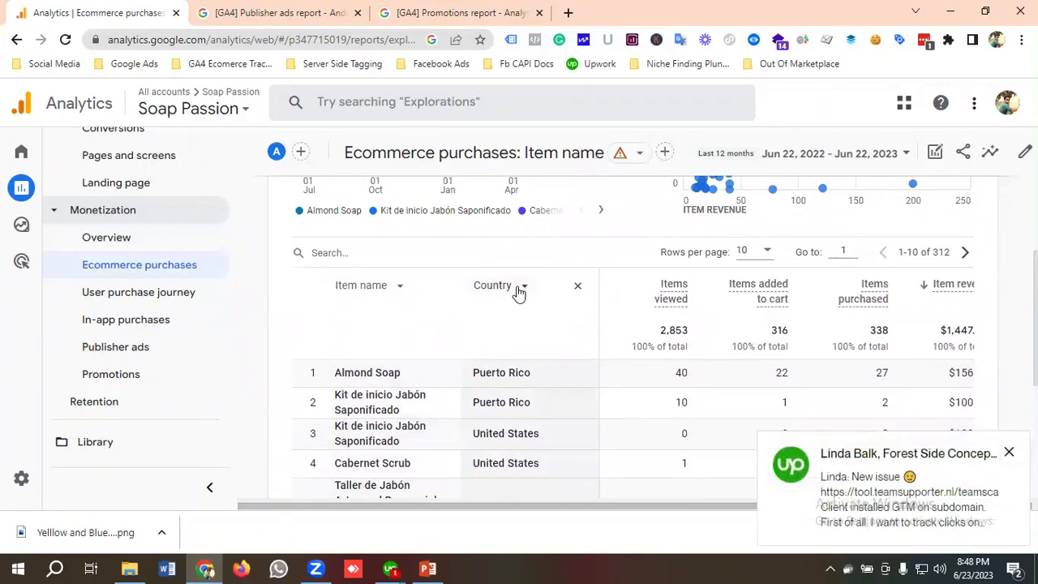
scroll(464, 324, down, 1)
scroll(465, 324, up, 1)
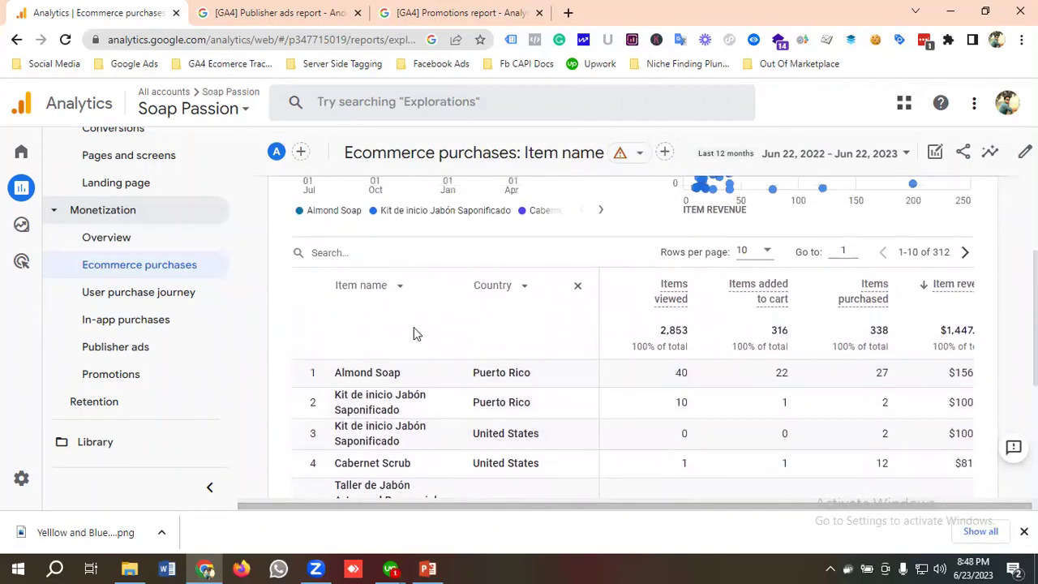
Open the User purchase journey report and examine its closed funnel steps, active users and abandonment rates.
click(146, 302)
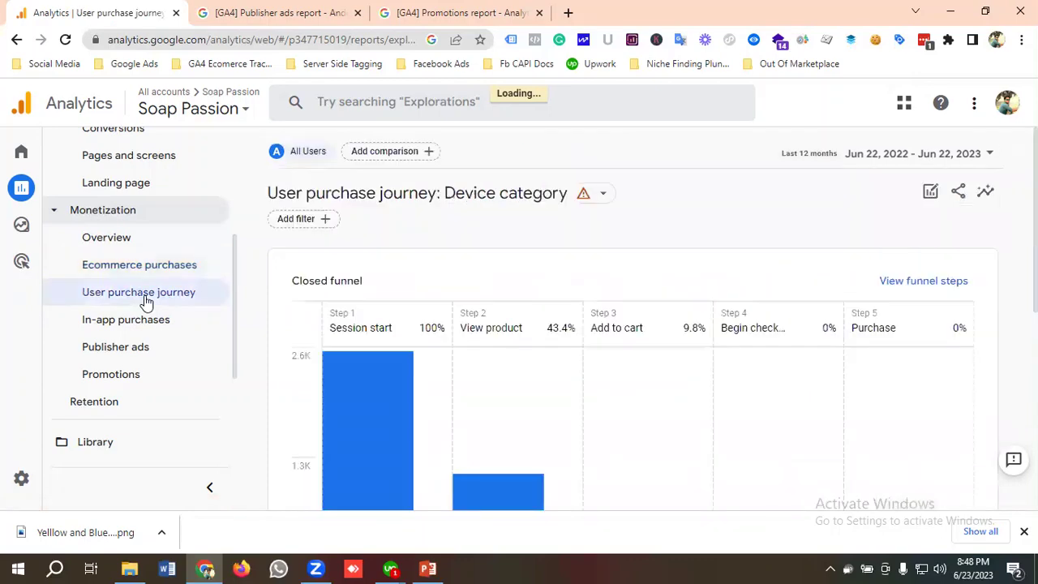
scroll(342, 247, down, 1)
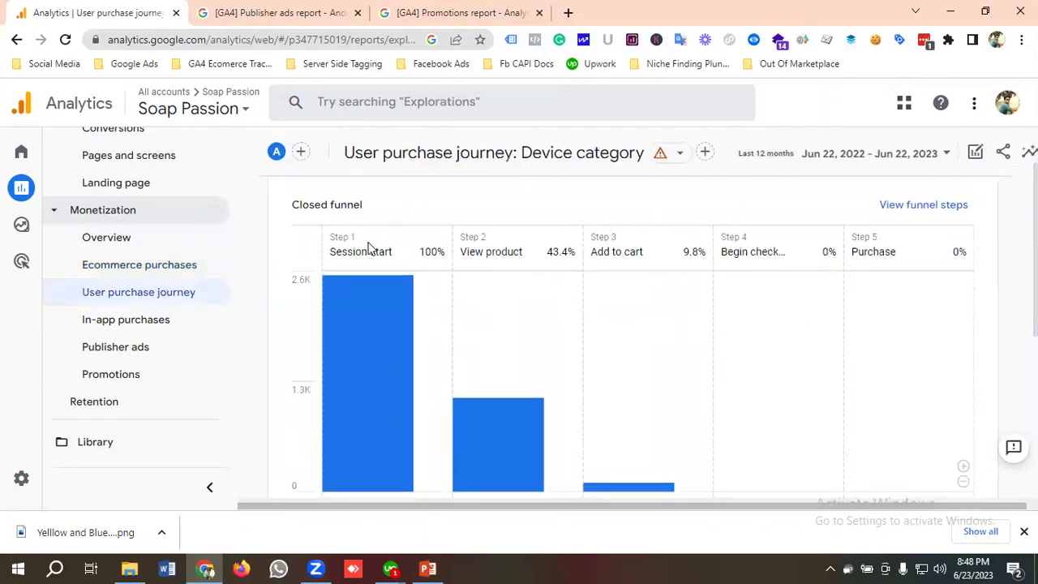
scroll(410, 244, down, 2)
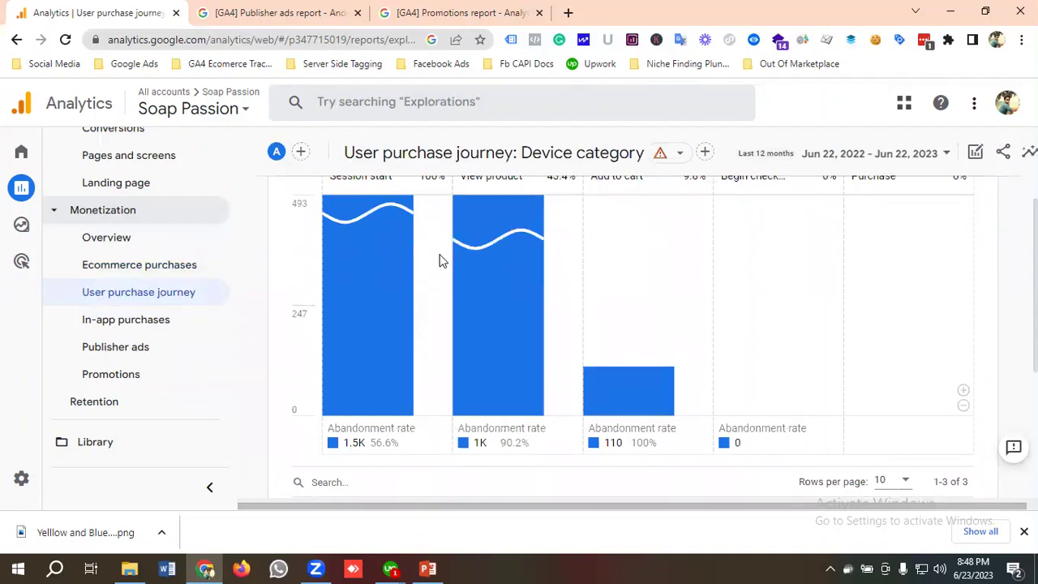
scroll(366, 265, up, 2)
scroll(409, 251, down, 1)
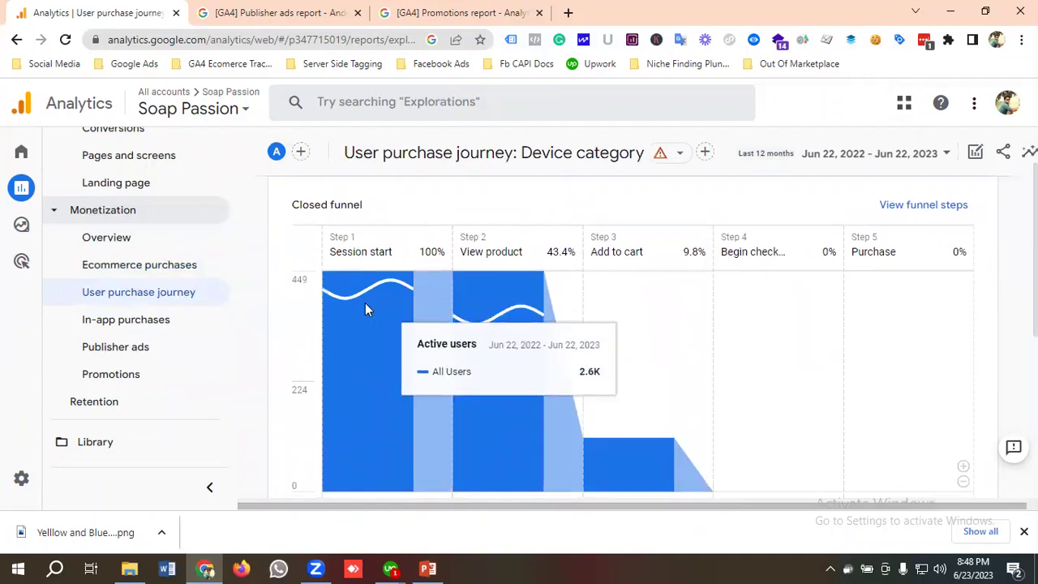
mouse_move(507, 305)
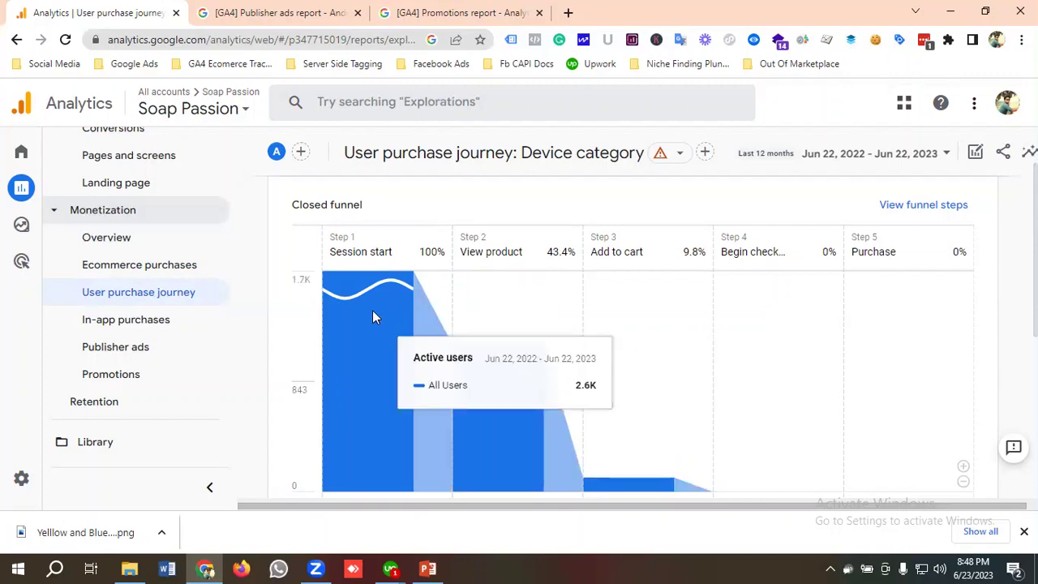
Review the user counts per funnel step by device category and check which other primary dimensions the table offers.
scroll(783, 349, down, 3)
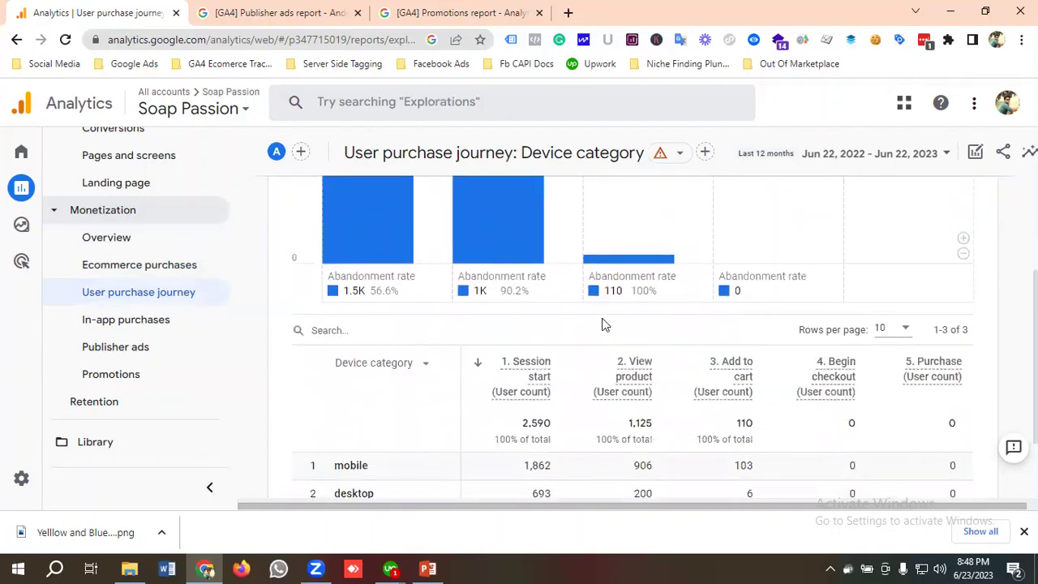
scroll(601, 324, down, 1)
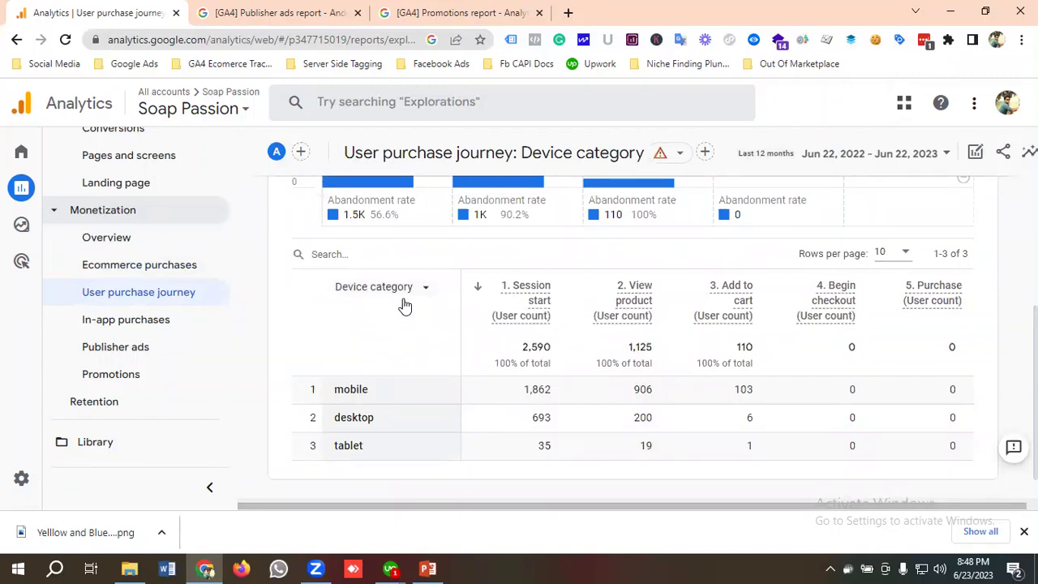
click(397, 295)
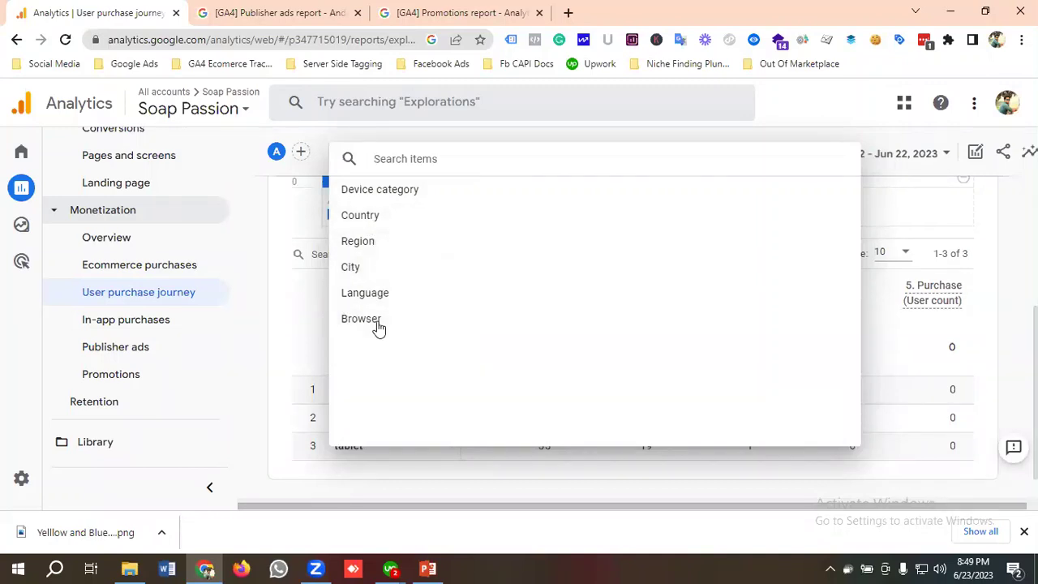
click(284, 259)
scroll(660, 329, down, 1)
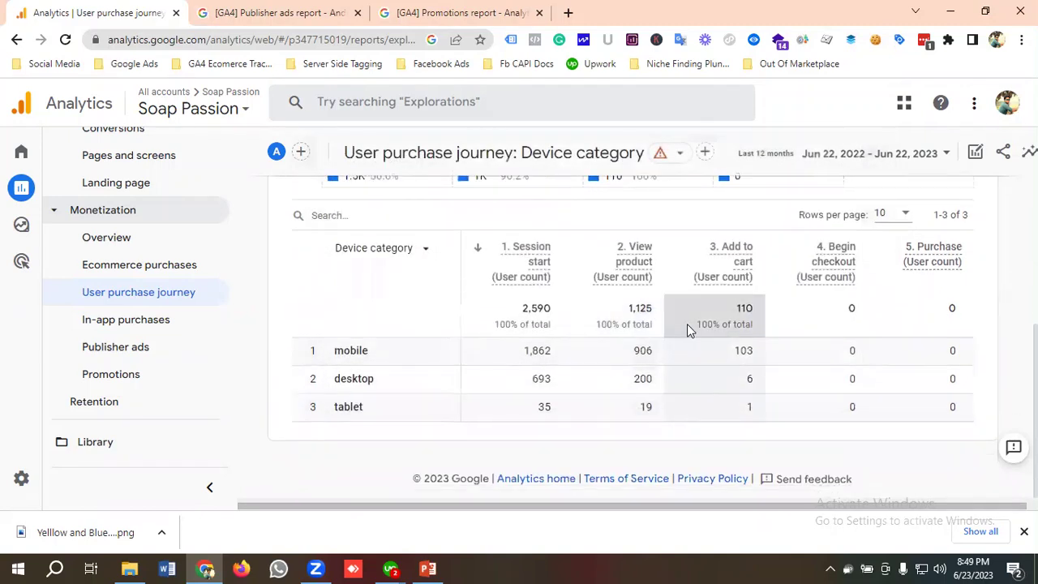
Open the In-app purchases report and look through its Quantity by Product ID charts.
click(138, 327)
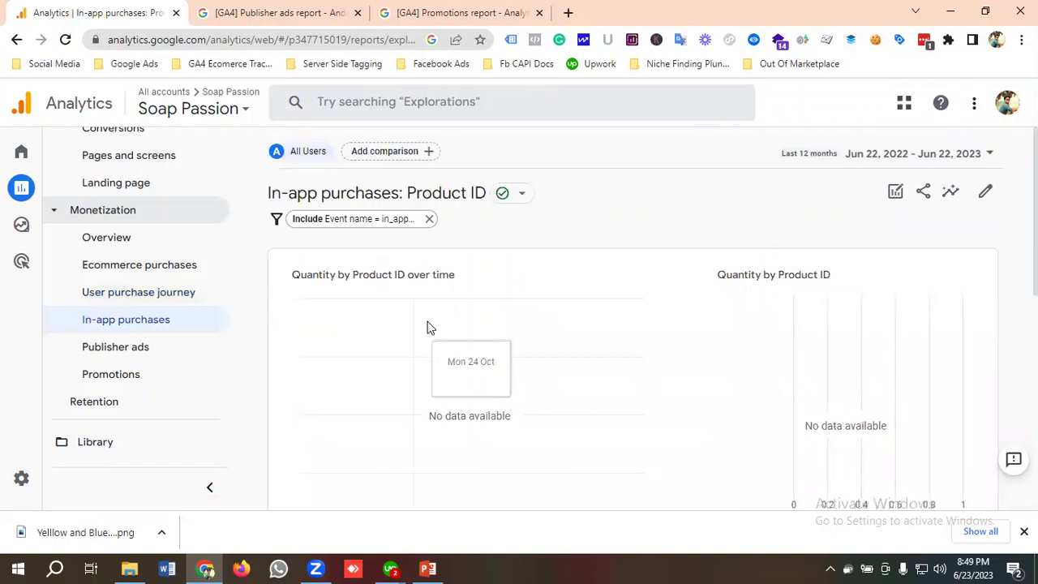
scroll(429, 329, down, 1)
scroll(413, 329, up, 1)
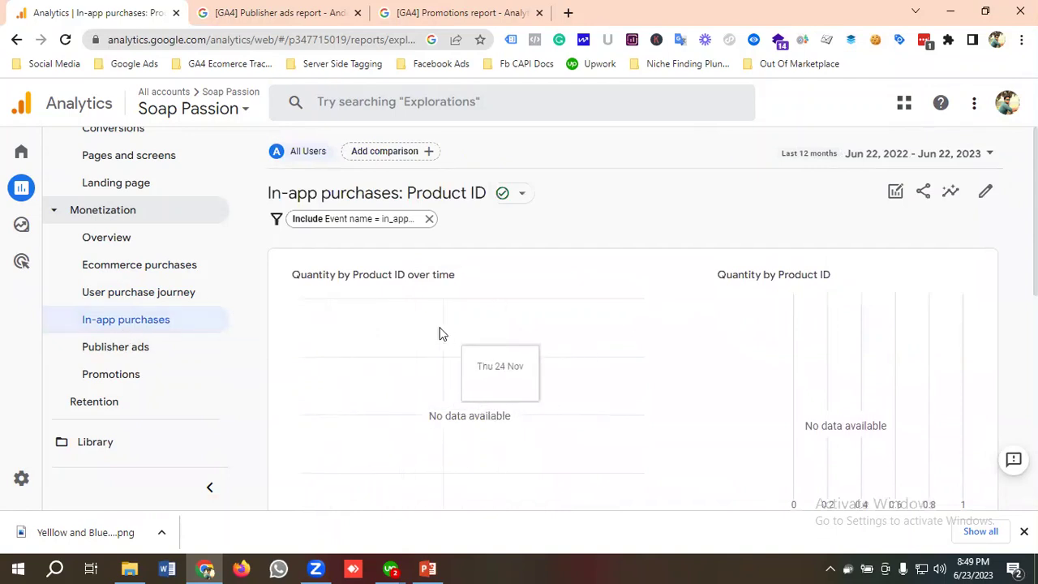
scroll(443, 333, down, 1)
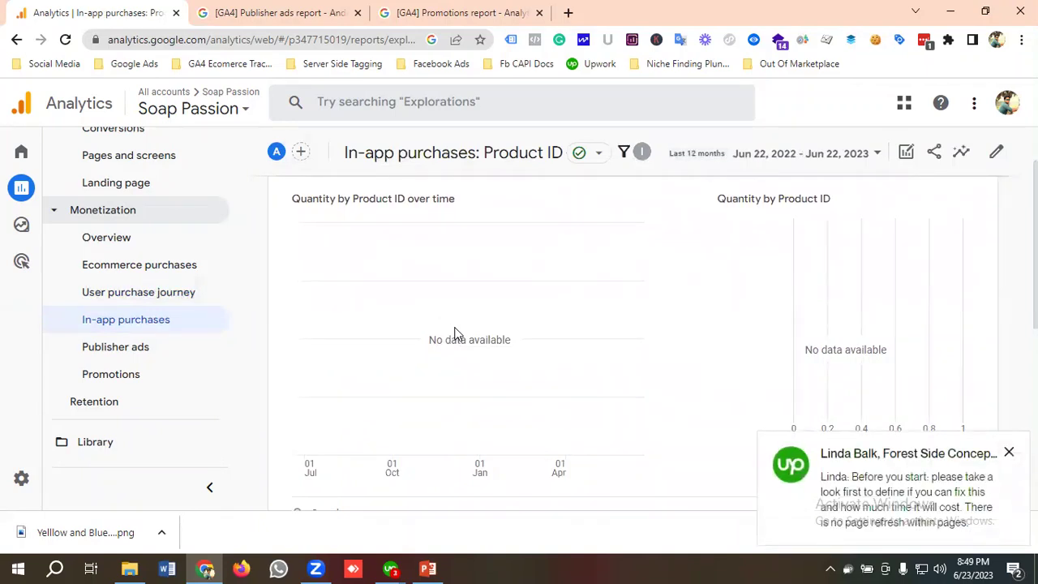
scroll(454, 332, up, 1)
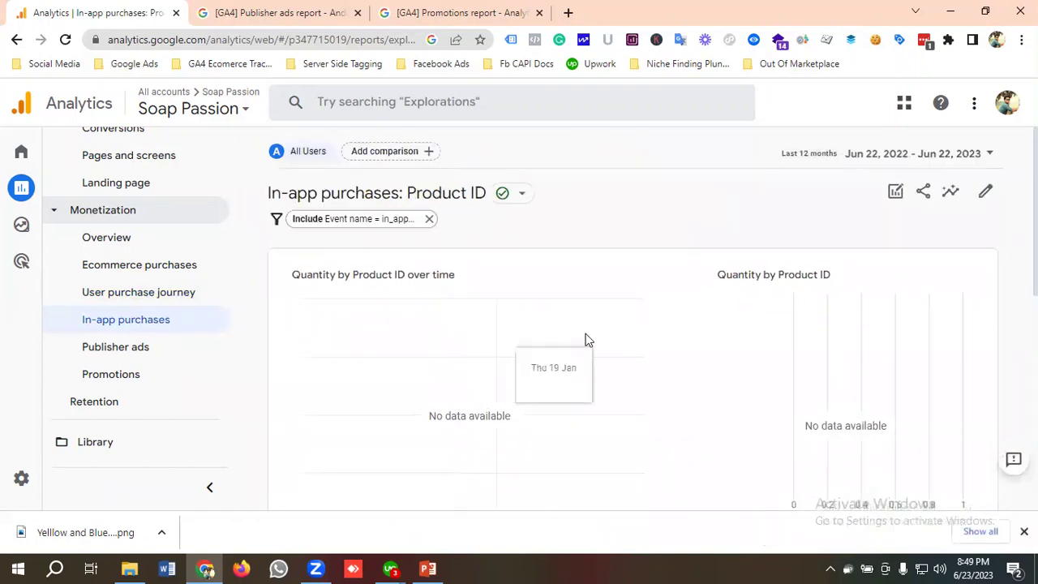
scroll(442, 316, down, 3)
Open the Publisher ads report and read the Analytics Help article that explains it.
click(128, 355)
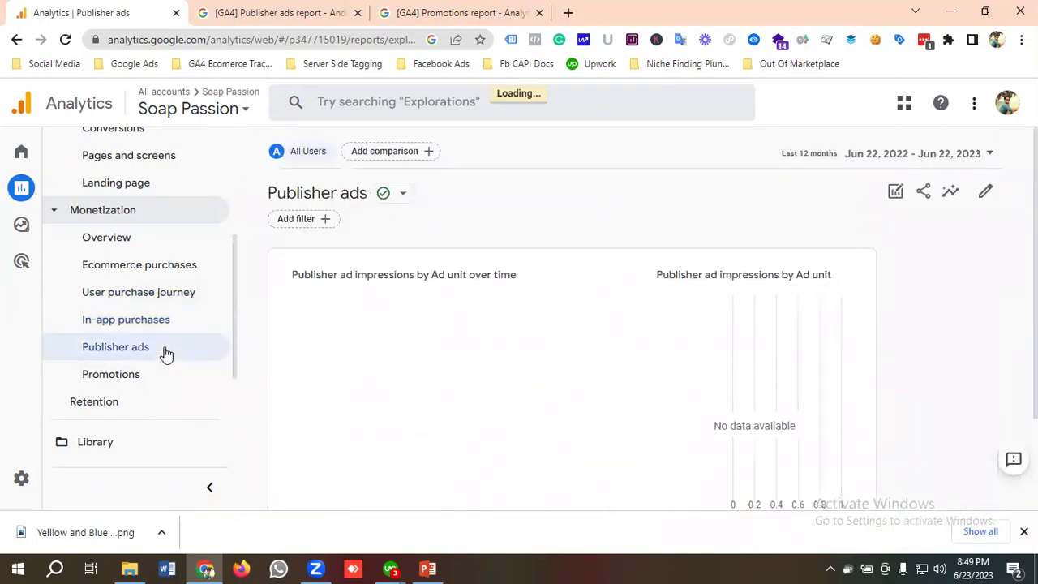
click(271, 12)
scroll(345, 284, down, 2)
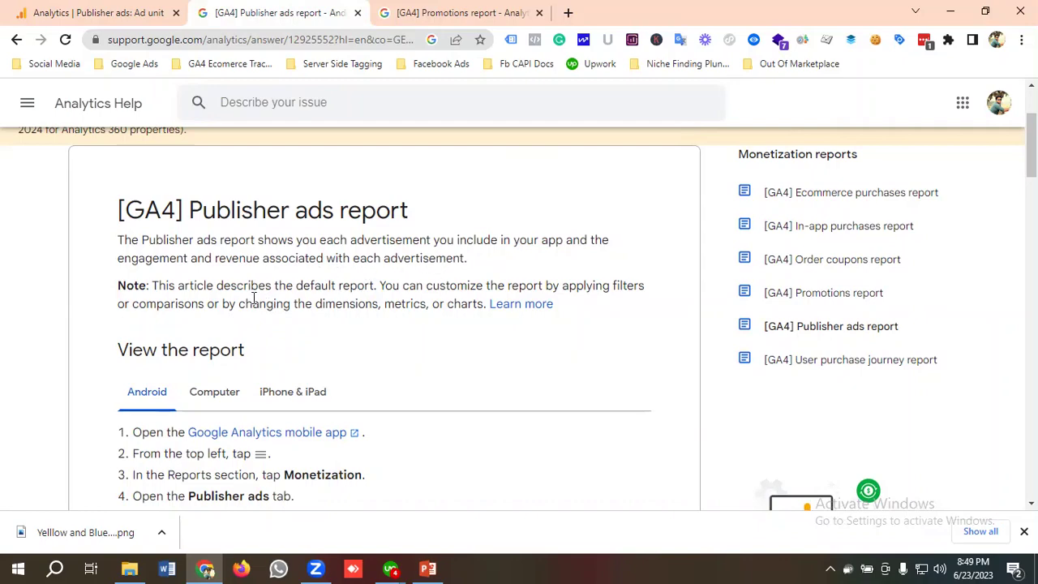
scroll(259, 290, down, 3)
scroll(270, 289, up, 3)
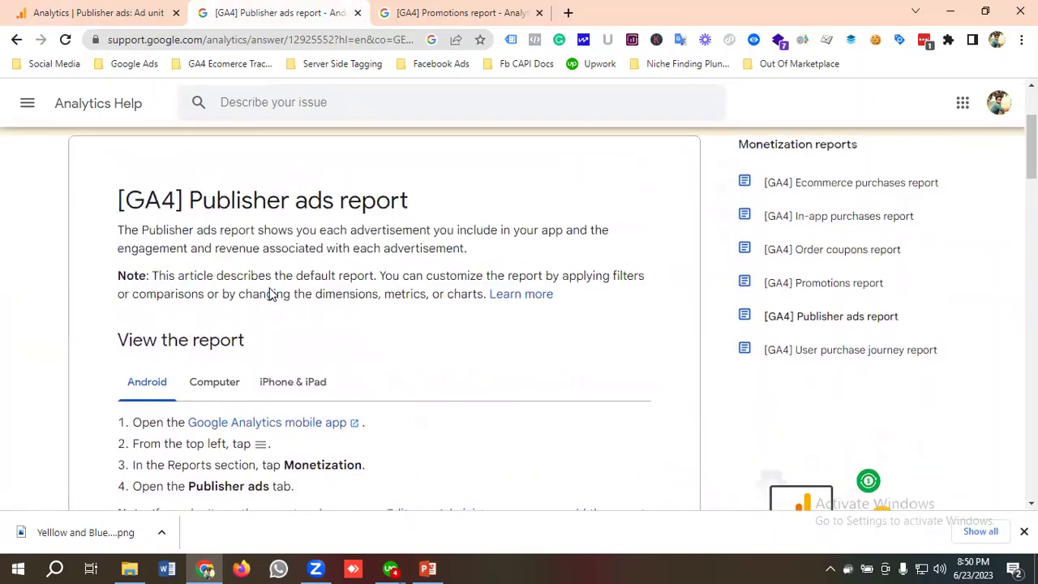
scroll(270, 289, up, 2)
scroll(270, 292, down, 2)
scroll(262, 285, up, 2)
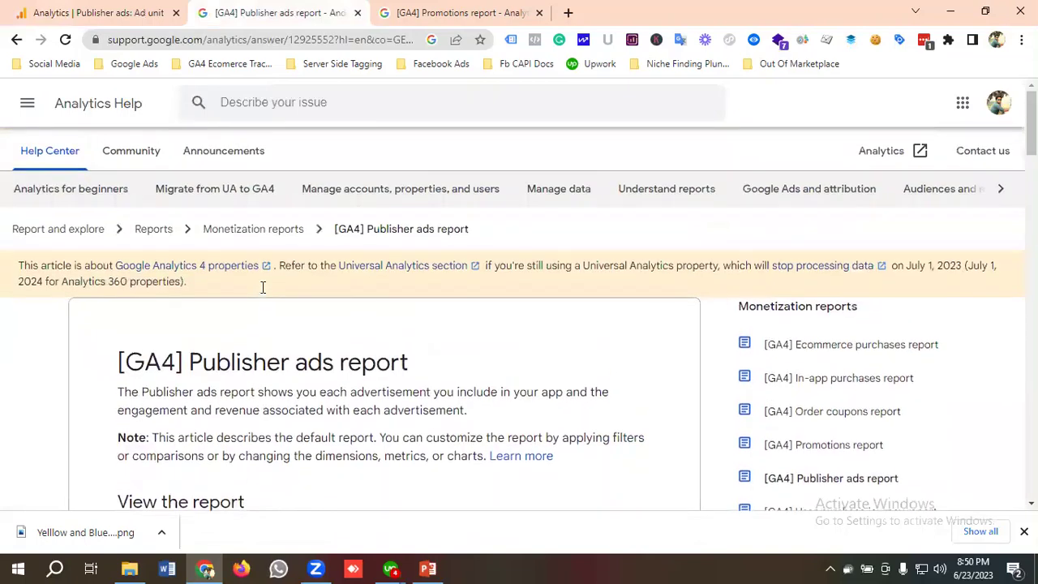
scroll(317, 333, down, 5)
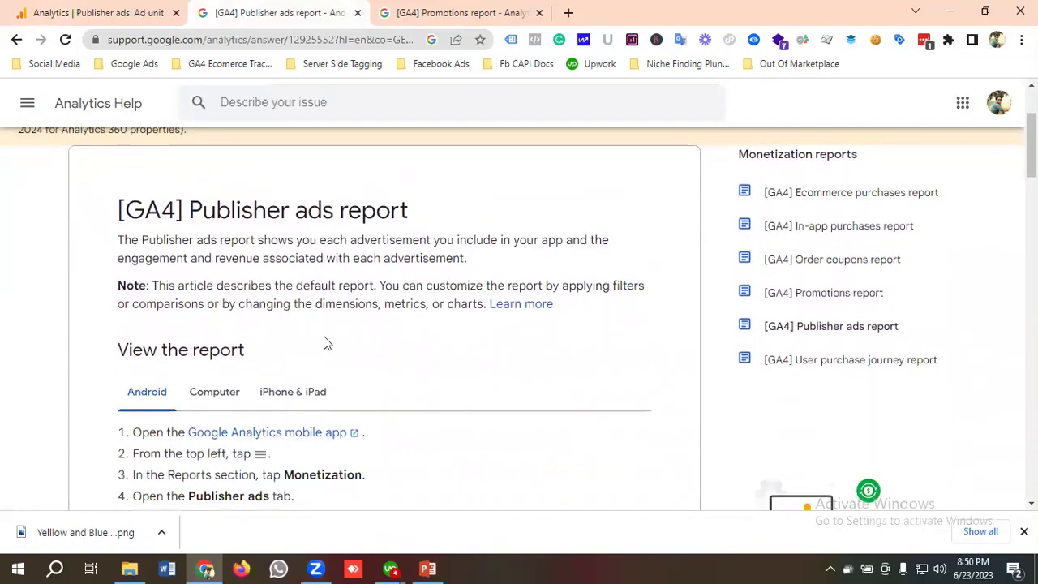
scroll(349, 326, up, 5)
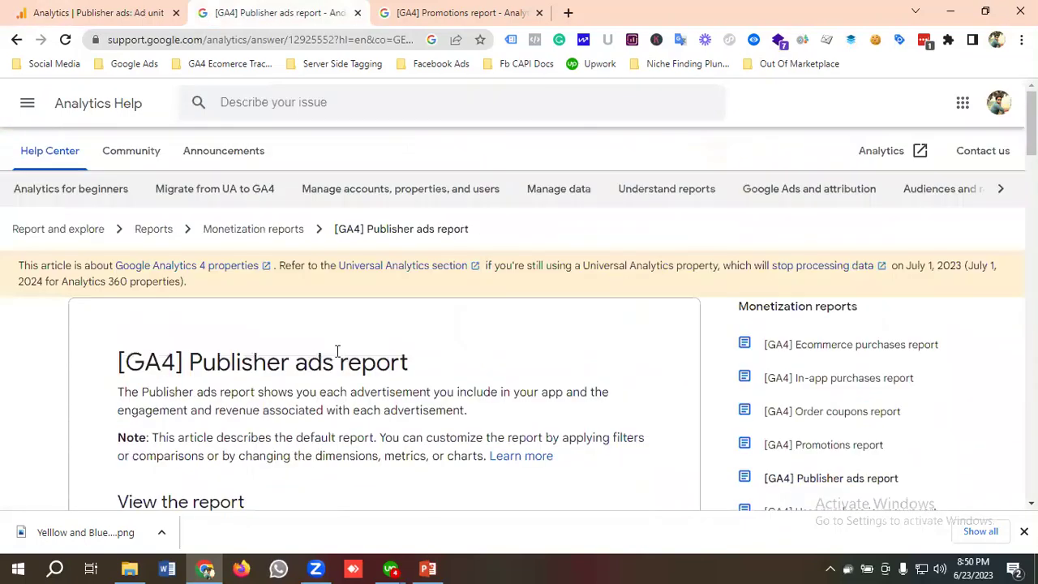
Return to Google Analytics and open the Promotions report under Monetization to view its charts.
click(120, 10)
scroll(168, 333, down, 2)
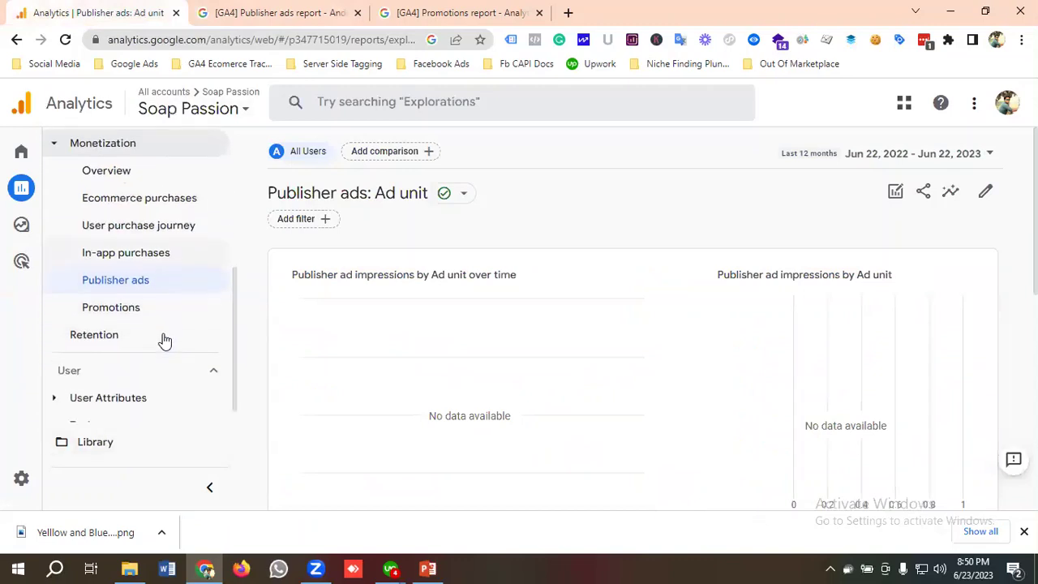
click(116, 302)
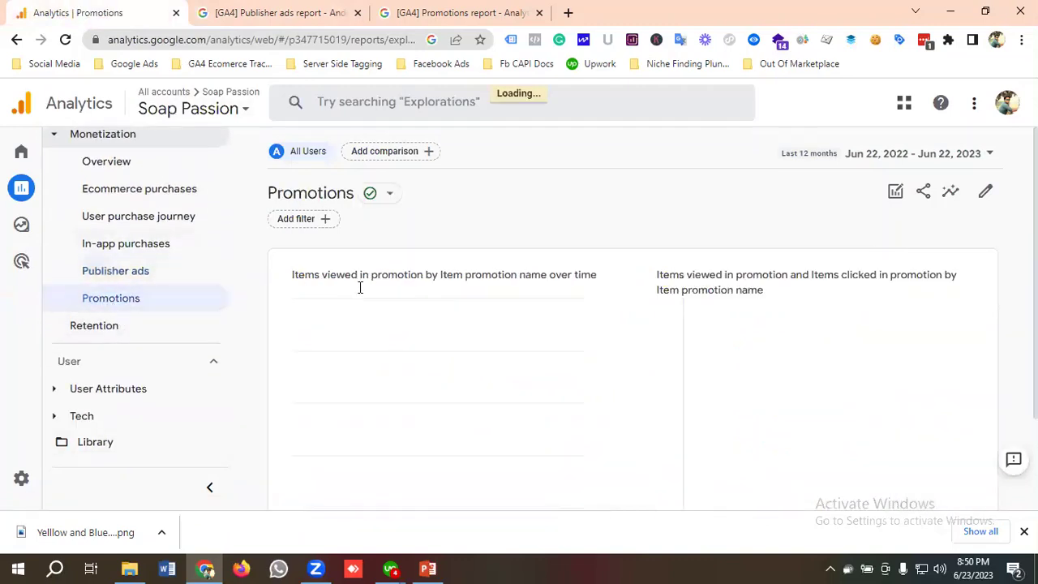
scroll(391, 306, down, 1)
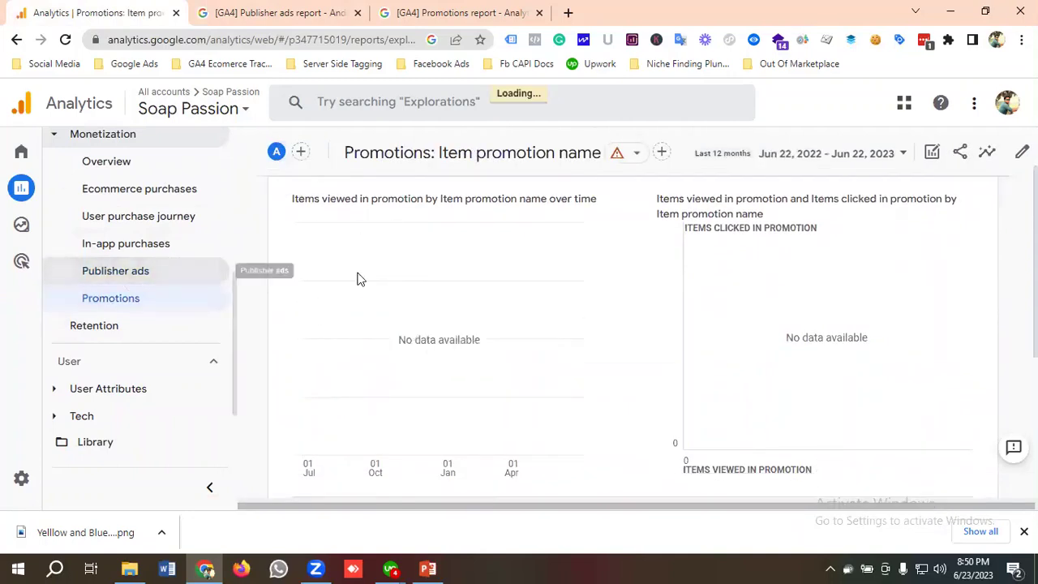
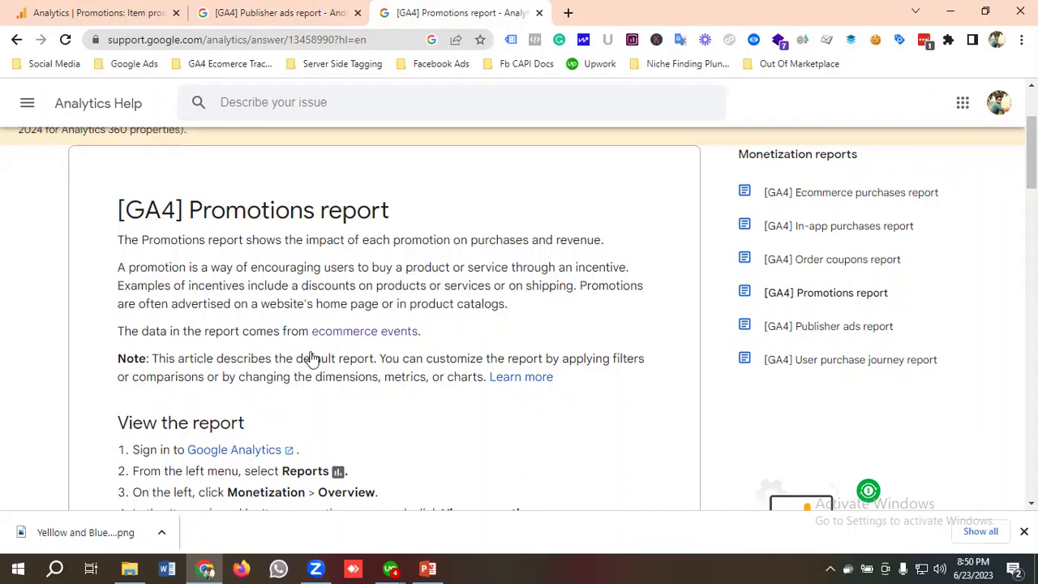
Switch from the help articles back to the Promotions report and review its item promotion table through the Item revenue column.
click(296, 13)
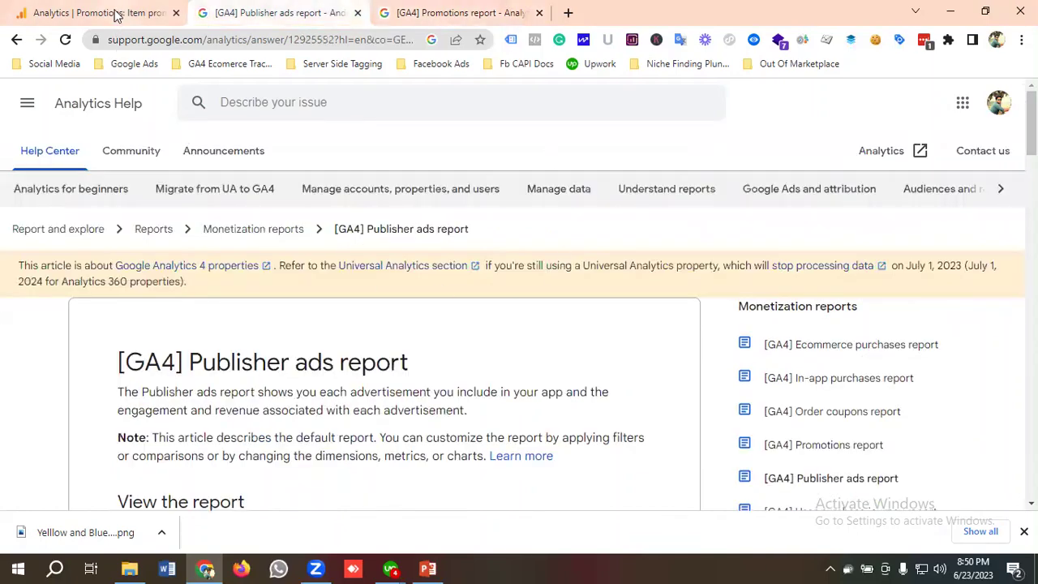
click(114, 12)
scroll(402, 290, down, 2)
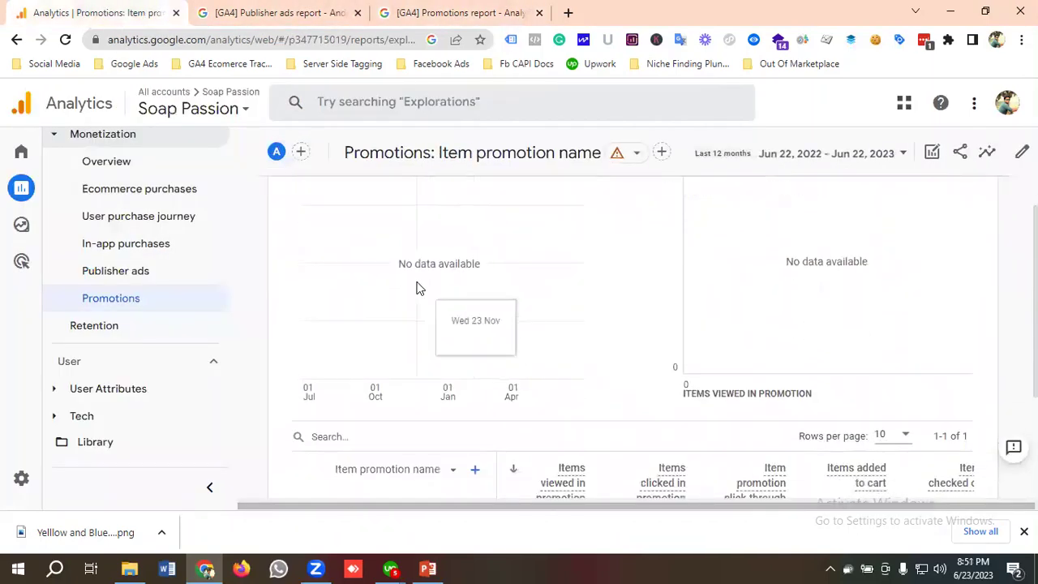
scroll(465, 284, down, 2)
scroll(466, 290, up, 2)
scroll(707, 334, up, 2)
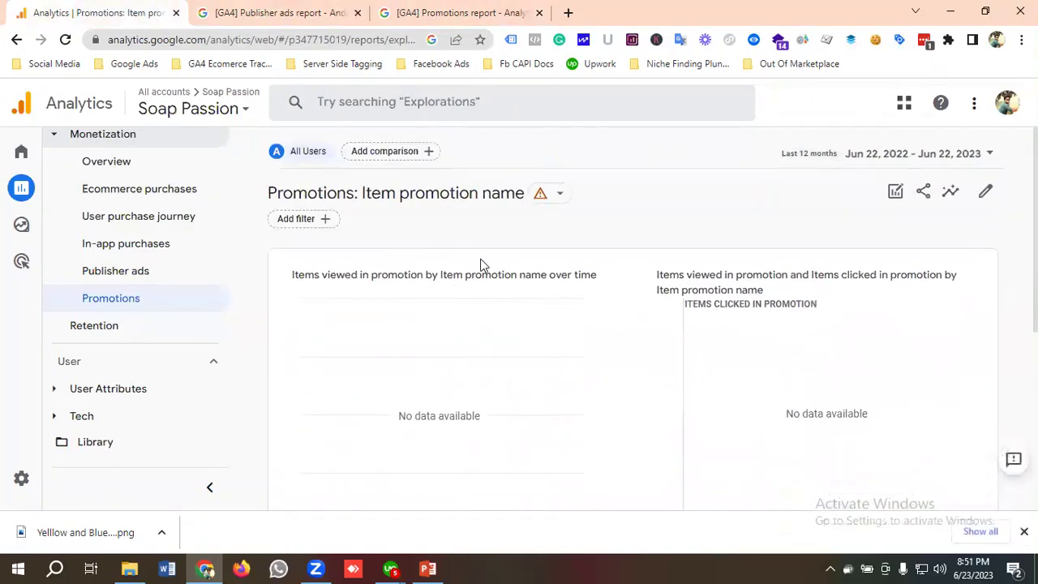
scroll(462, 284, down, 5)
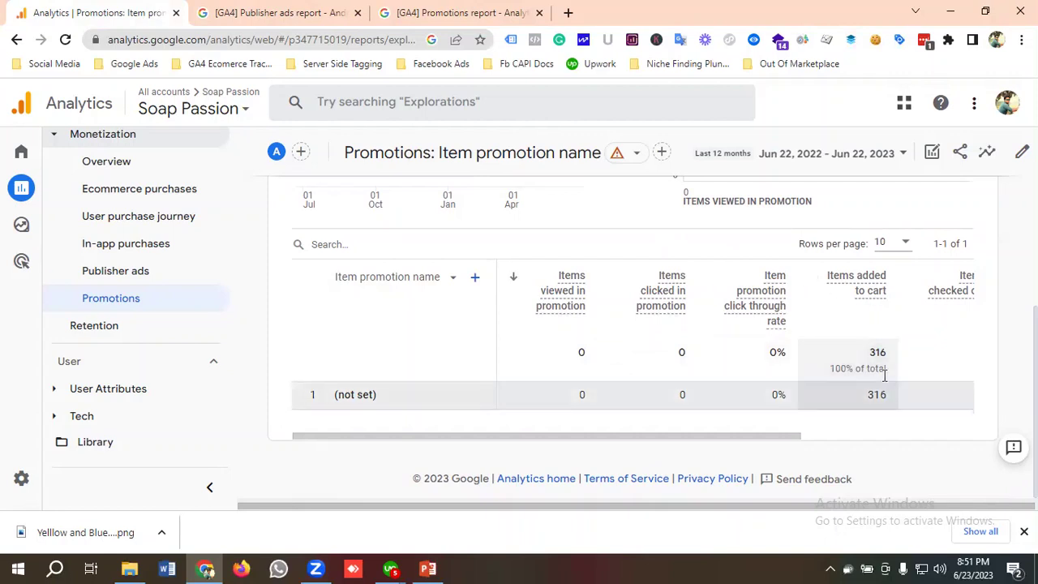
scroll(884, 375, right, 5)
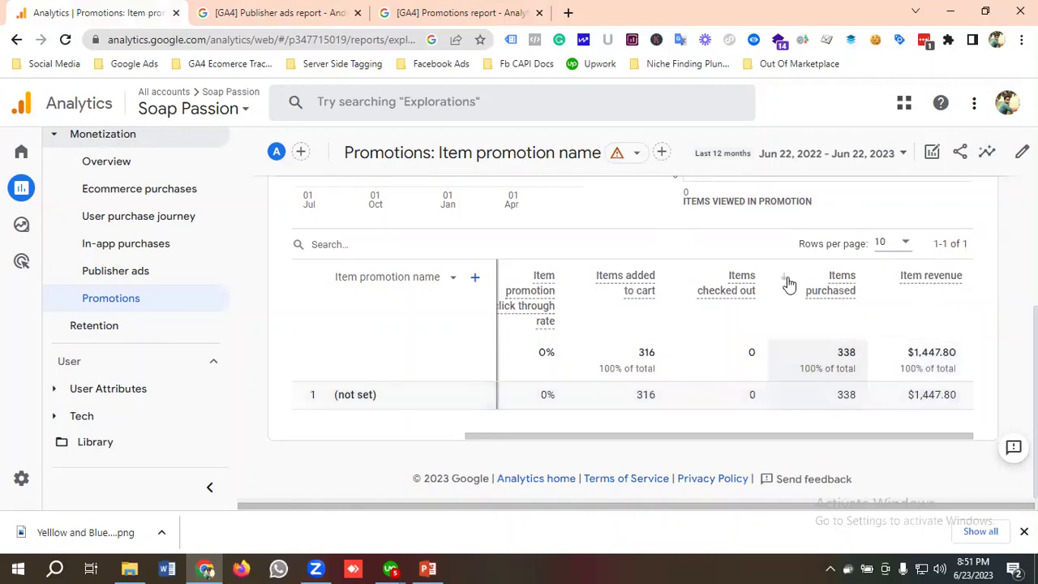
Look through the Promotions report help article for the dimensions and metrics the report includes.
click(458, 9)
scroll(349, 223, down, 5)
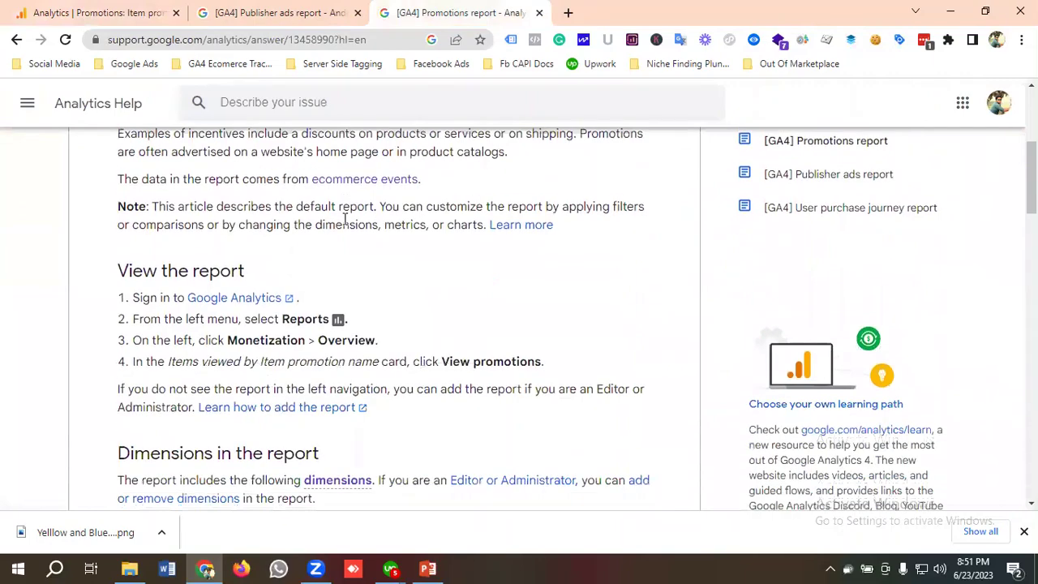
scroll(361, 227, down, 2)
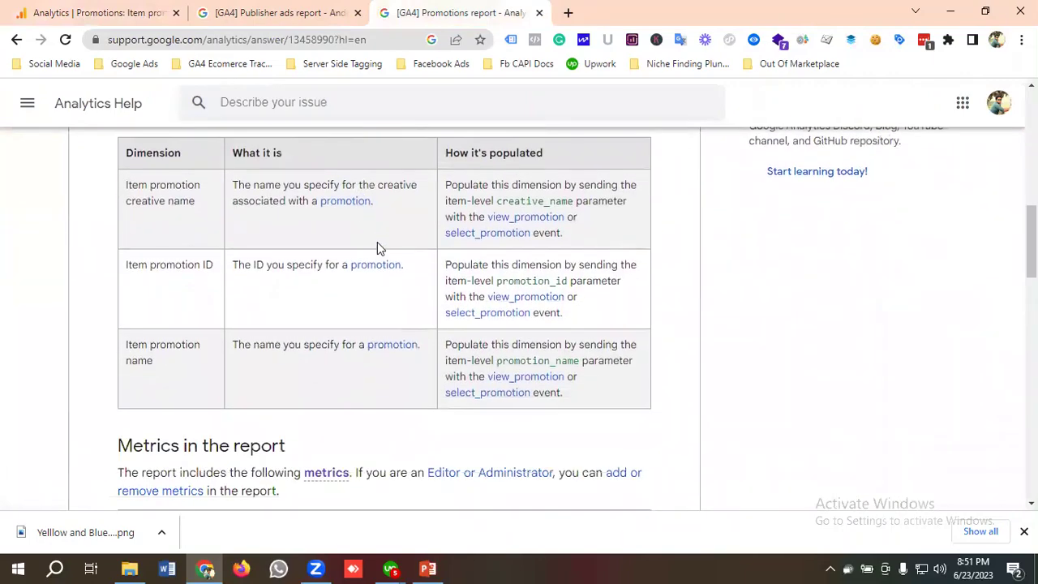
scroll(378, 242, down, 2)
scroll(378, 242, up, 5)
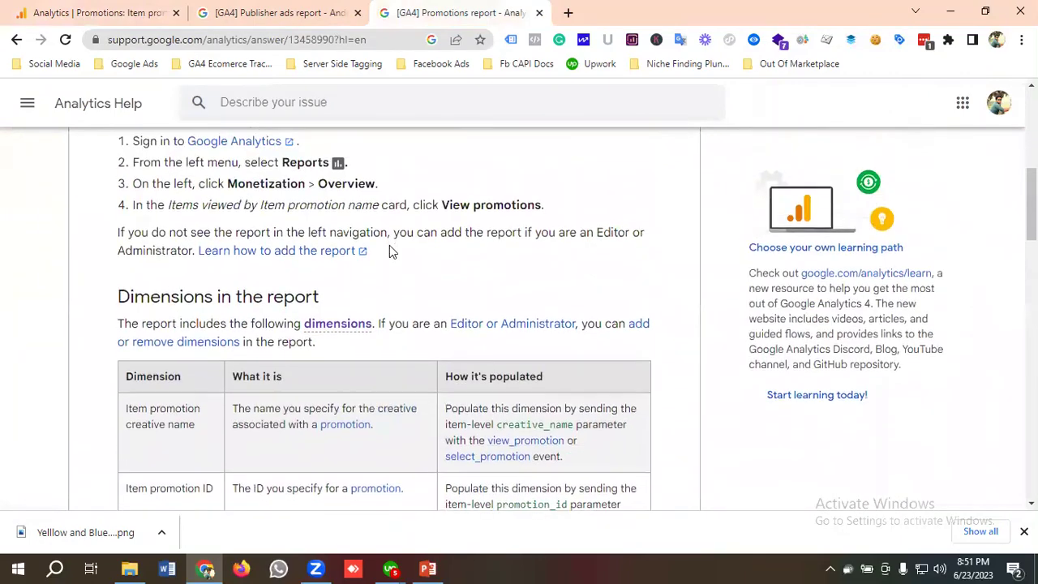
Check the metrics table in the Promotions report help article for how each metric is populated, and return to the article's introduction.
scroll(393, 252, down, 2)
scroll(396, 253, down, 20)
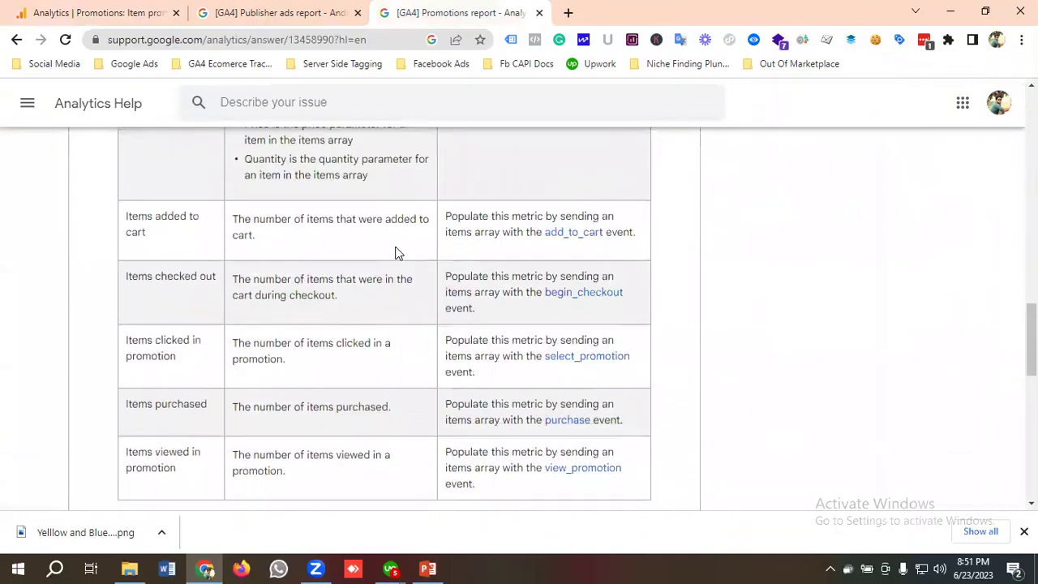
scroll(396, 253, up, 20)
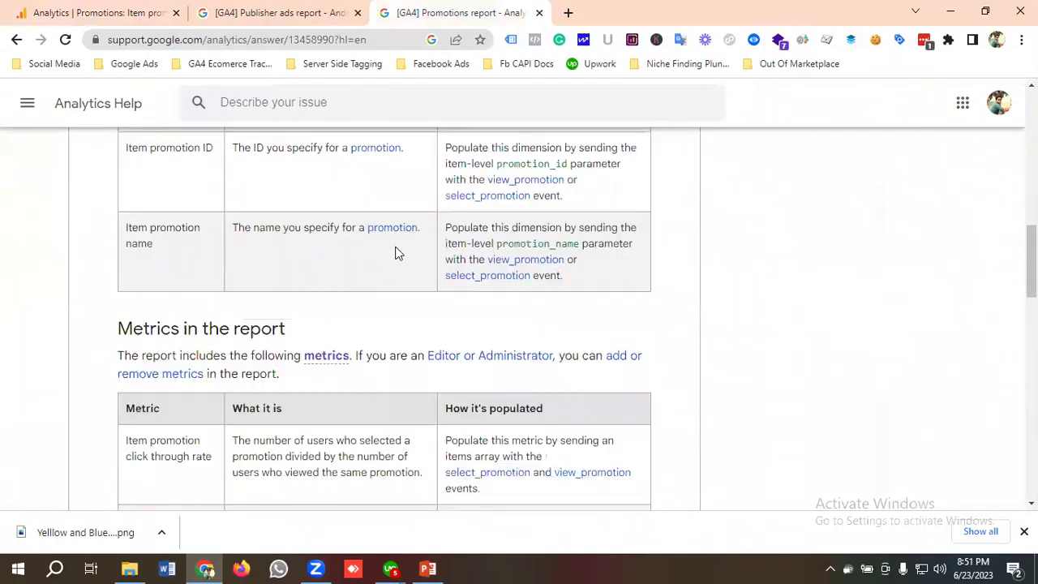
scroll(395, 253, down, 2)
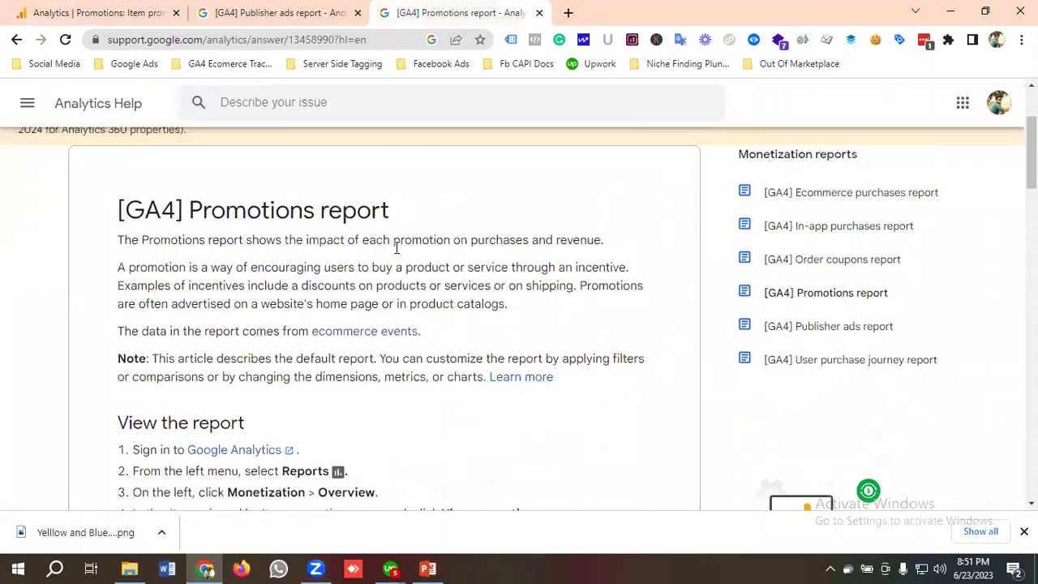
Switch back to the Promotions report in Google Analytics and view its item promotion table and the Monetization report list.
click(115, 13)
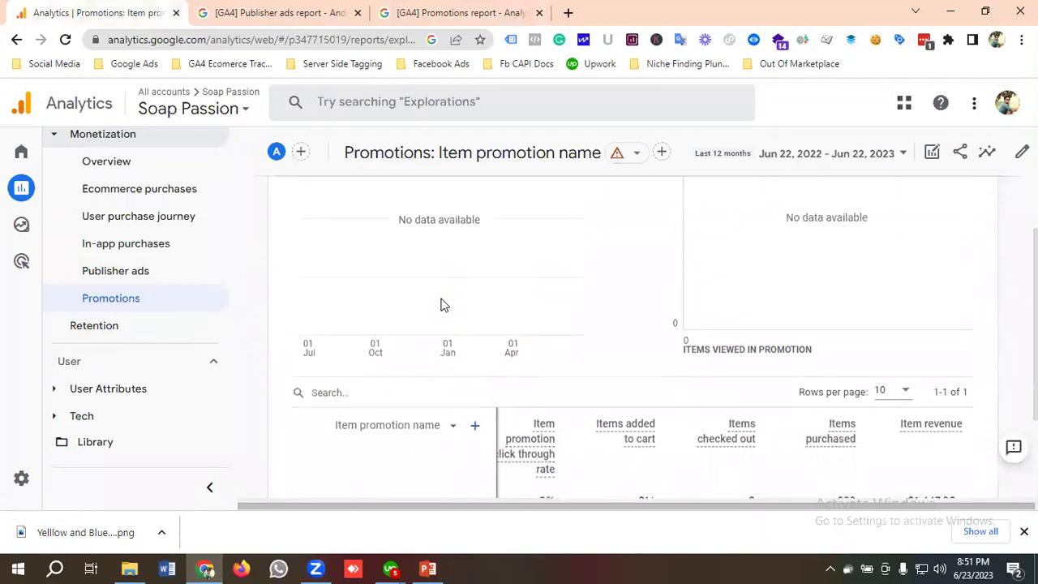
scroll(433, 306, down, 2)
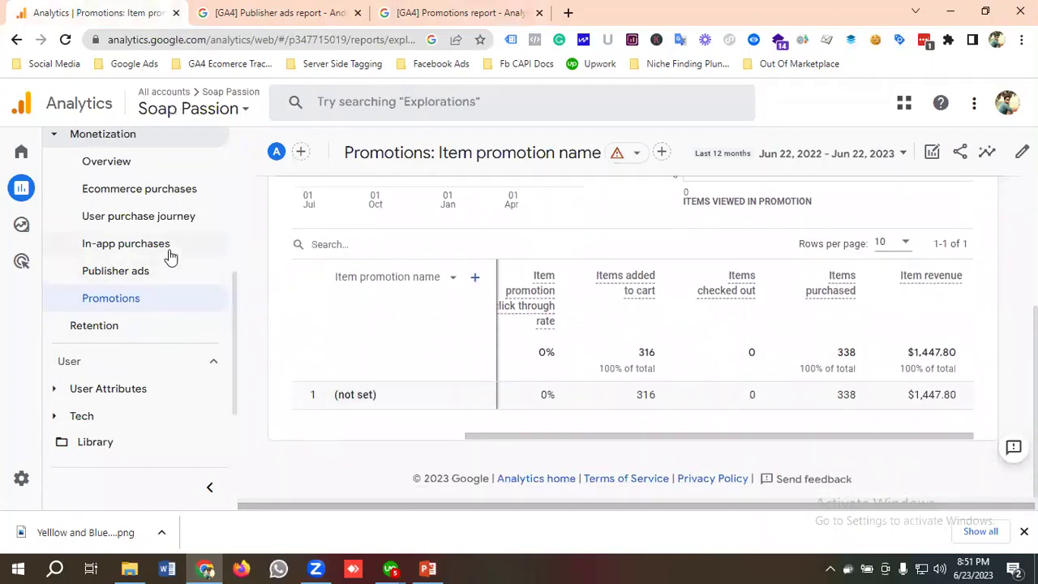
scroll(162, 252, up, 2)
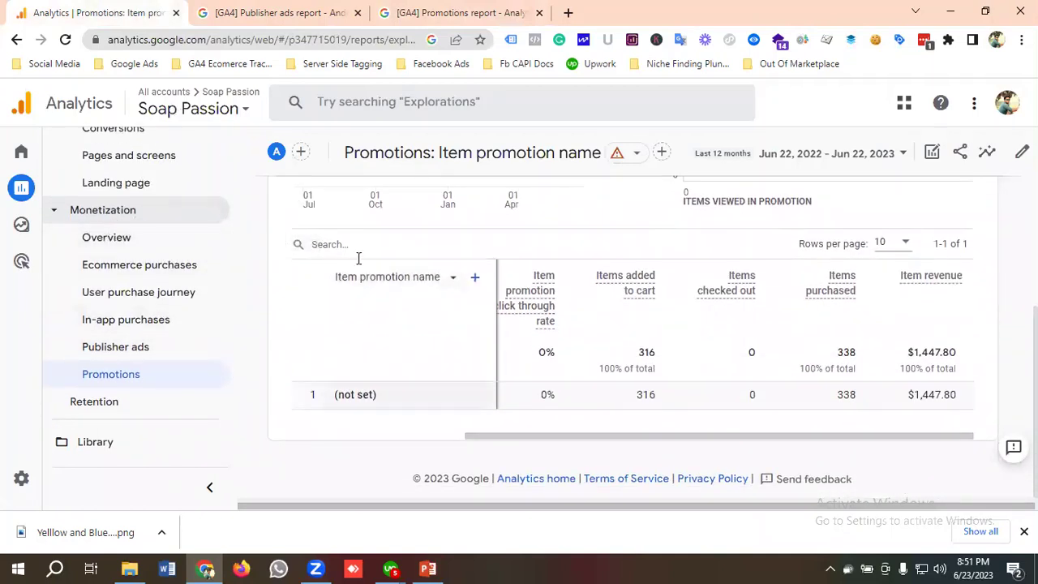